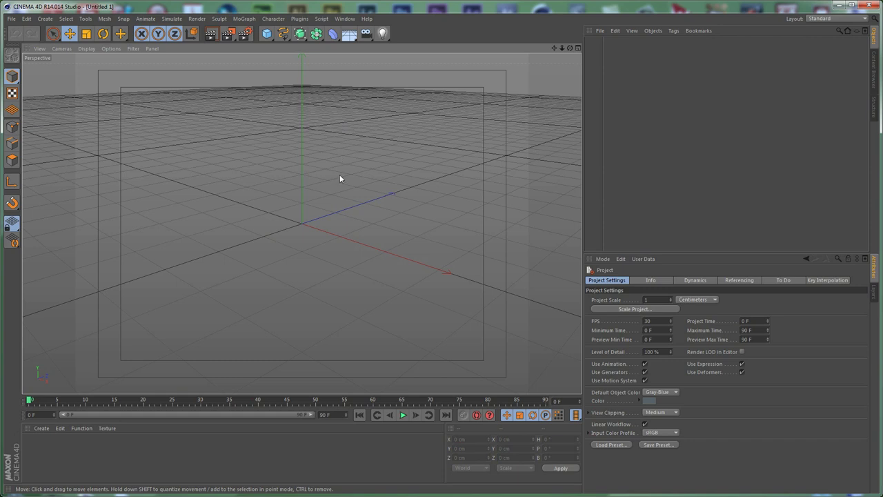
Add a cone primitive and set its height segments to 12
left_click(267, 33)
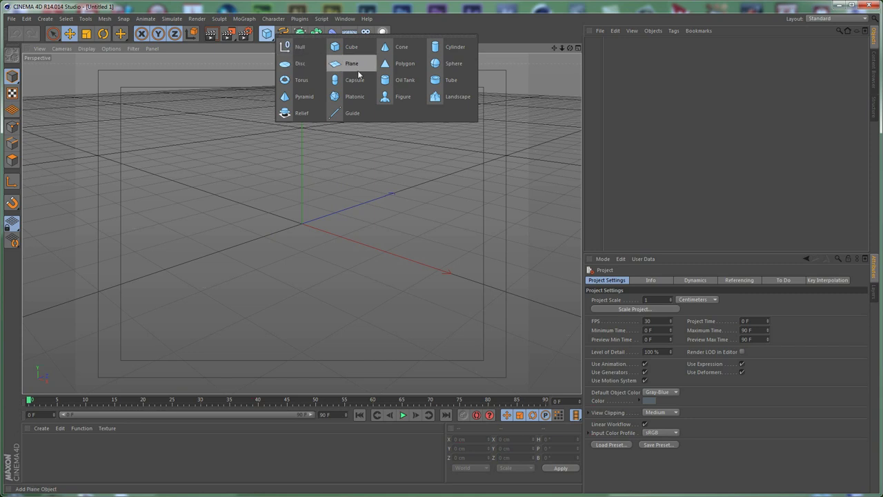
left_click(402, 48)
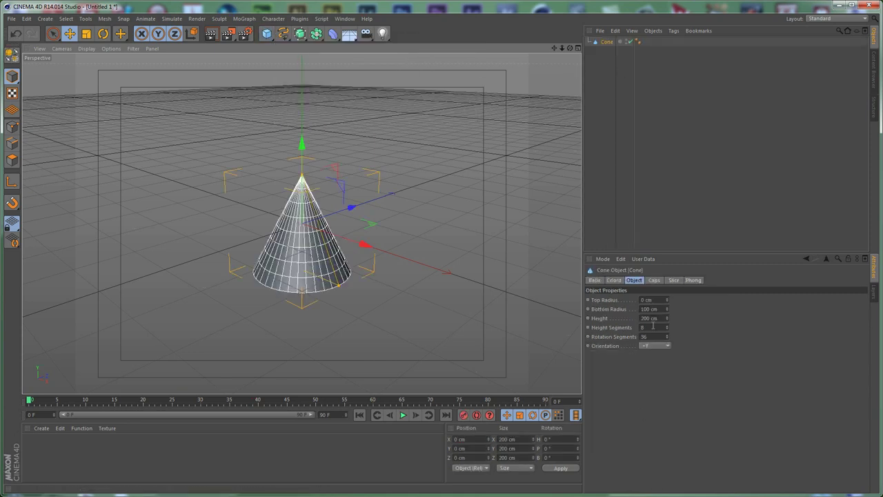
left_click_drag(661, 327, 533, 335)
type("12")
key("Return")
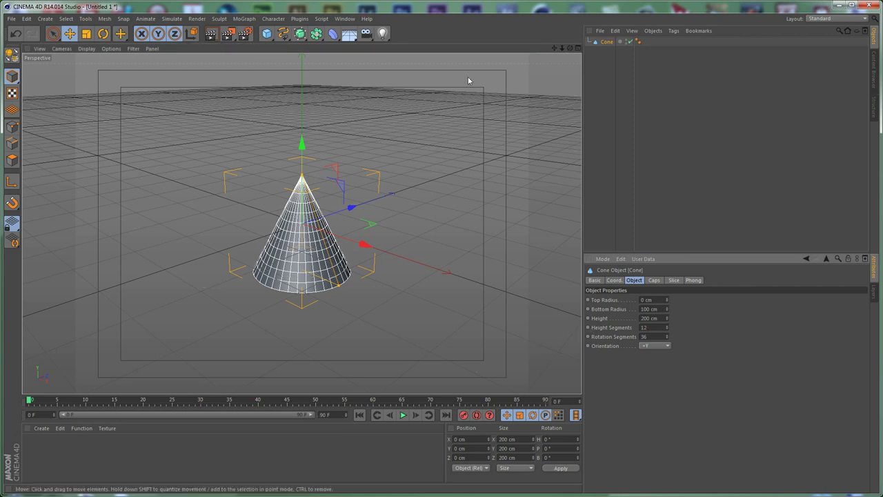
Add a Maze Trace object and make the cone its child to generate the trace spline
left_click(302, 22)
mouse_move(319, 47)
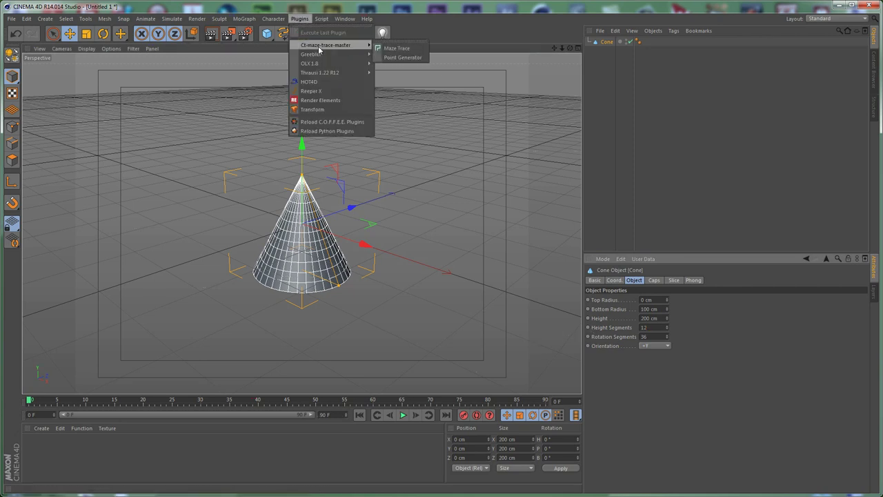
left_click(405, 50)
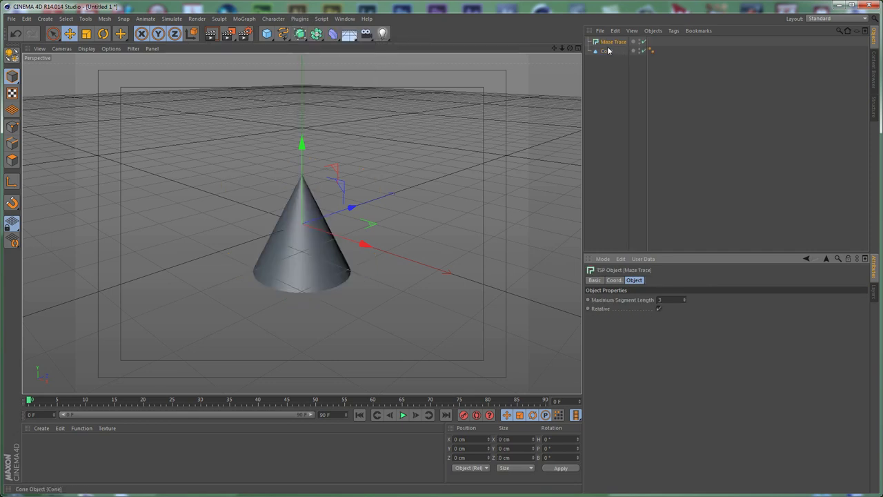
left_click_drag(606, 55, 620, 43)
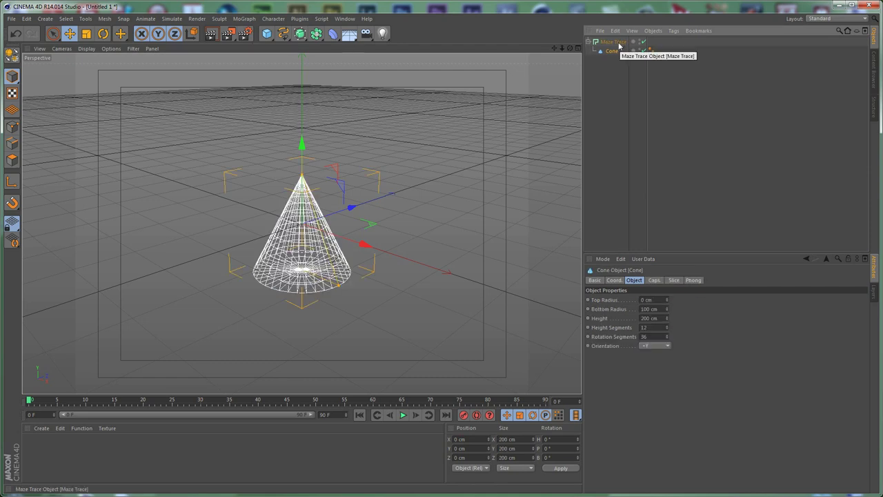
left_click(615, 43)
mouse_move(386, 193)
left_mouse_down("alt")
mouse_move(512, 170)
mouse_move(573, 141)
left_mouse_up("alt")
left_click_drag(524, 207, 370, 226, "alt")
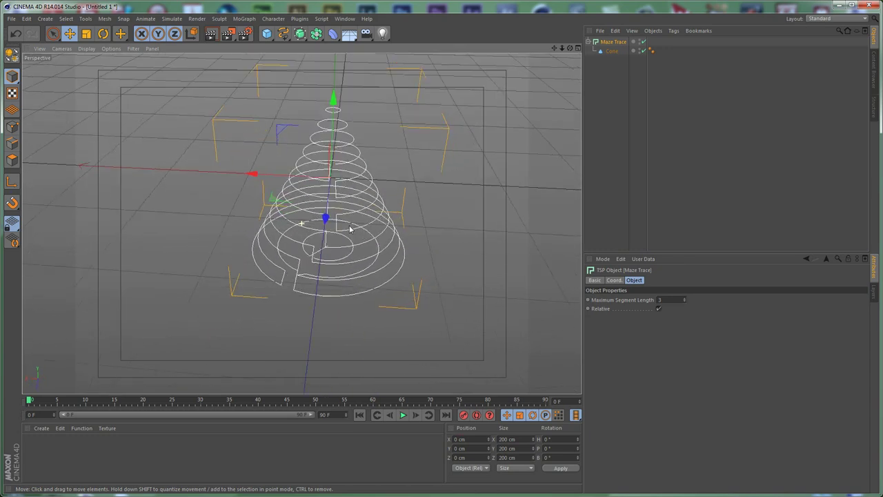
left_click(612, 52)
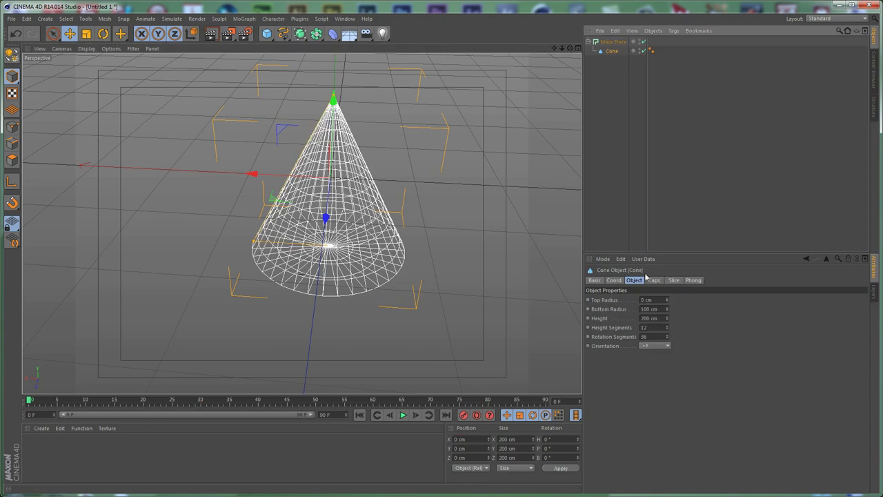
left_click(613, 42)
left_click_drag(333, 97, 361, 91, "alt")
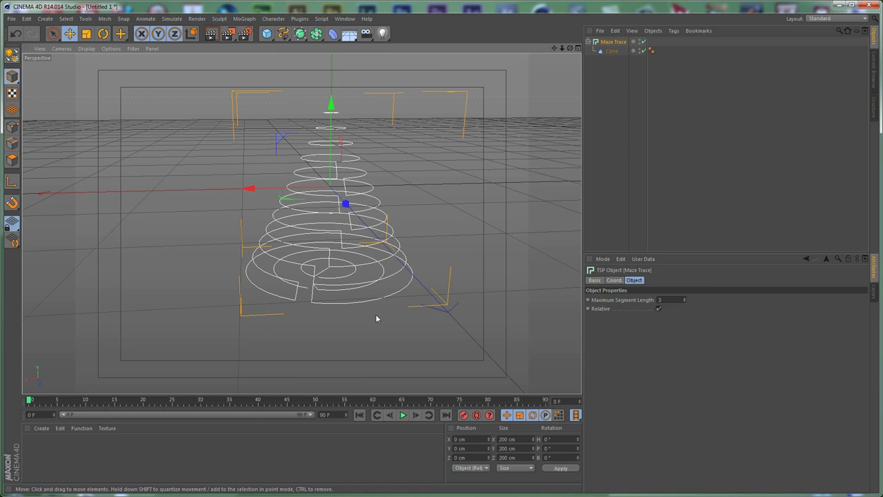
Set the cone's height segments to 40 and its rotation segments to 60, then reselect the Maze Trace
left_click(615, 52)
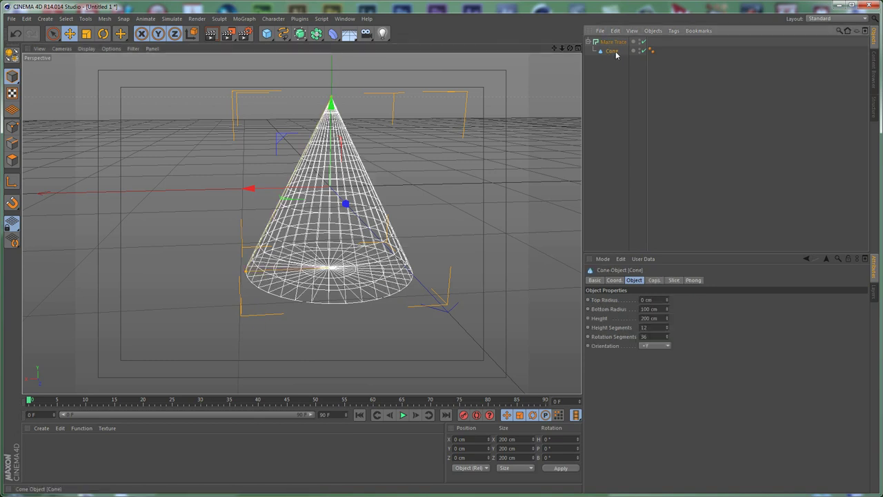
type("40")
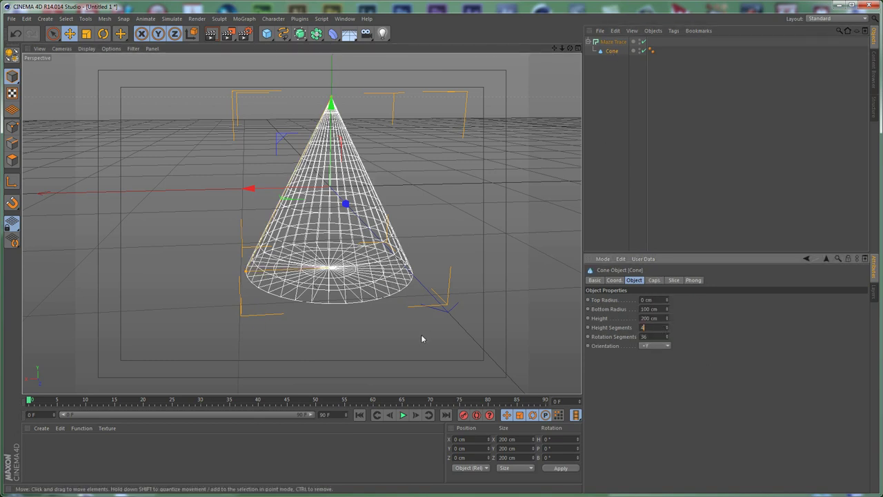
key("Tab")
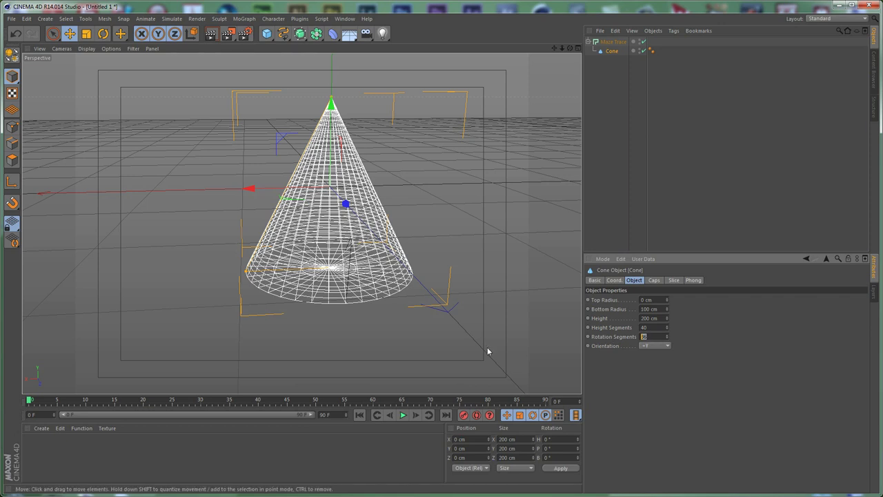
type("60")
key("Return")
left_click(617, 44)
left_click_drag(404, 213, 413, 280, "alt")
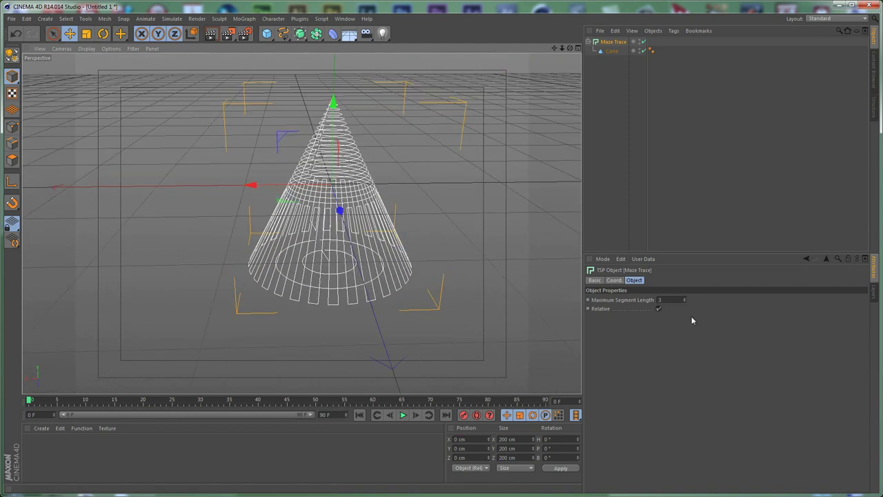
Try a Maximum Segment Length of 10 and then 0.4 on the Maze Trace
left_click_drag(679, 300, 648, 301)
type("10")
key("Return")
left_click_drag(447, 302, 359, 250, "alt")
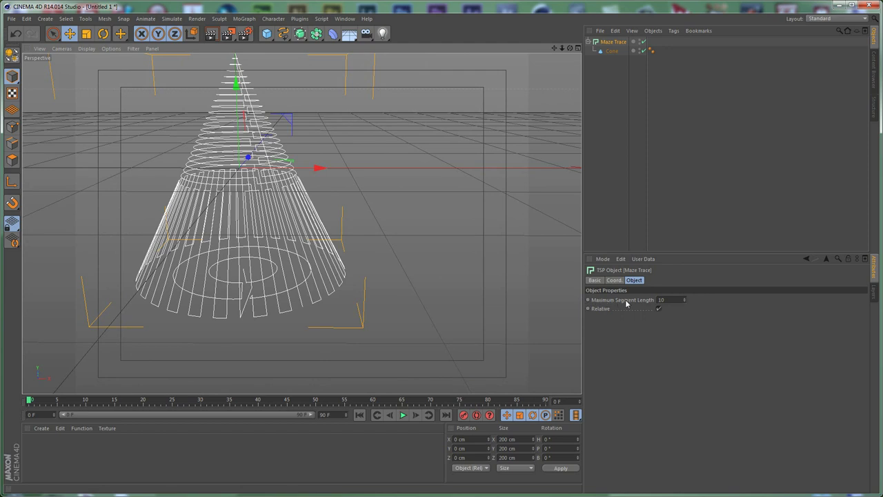
double_click(684, 298)
type("0.4")
key("Return")
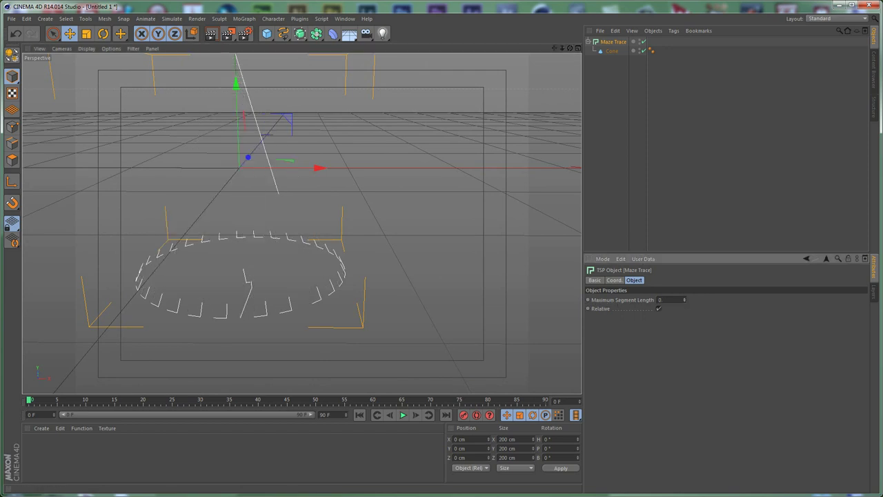
Set the Maze Trace's Maximum Segment Length to 4.8
left_click_drag(685, 299, 683, 264)
type("2.4")
key("Return")
middle_click_drag(325, 120, 409, 150, "alt")
Add a circle spline with a radius of 1 cm
left_click(283, 33)
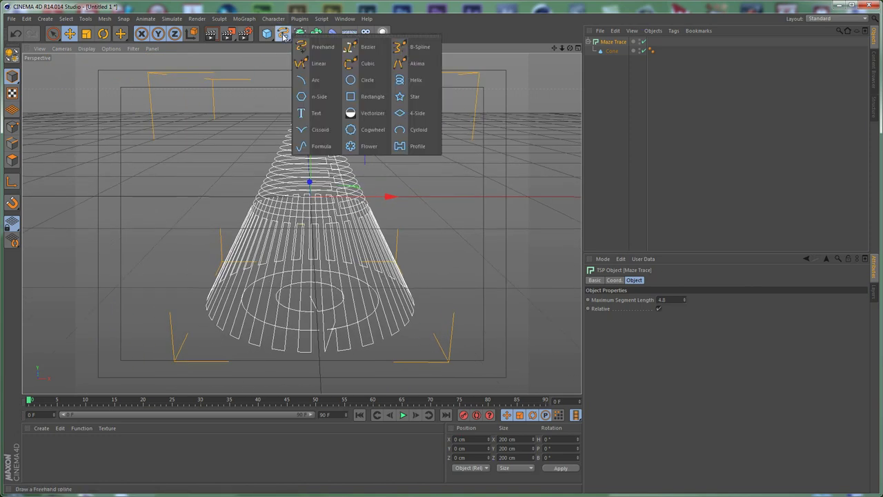
left_click(314, 78)
double_click(649, 316)
type("1")
key("Return")
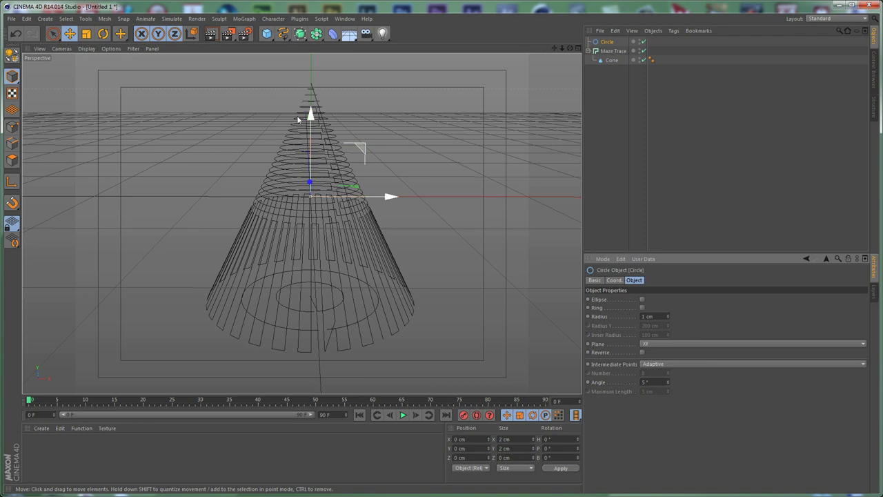
Add a Sweep NURBS and nest the circle and the Maze Trace under it to give the trace thickness
left_click(300, 33)
left_click(331, 80)
left_click_drag(614, 60, 624, 43)
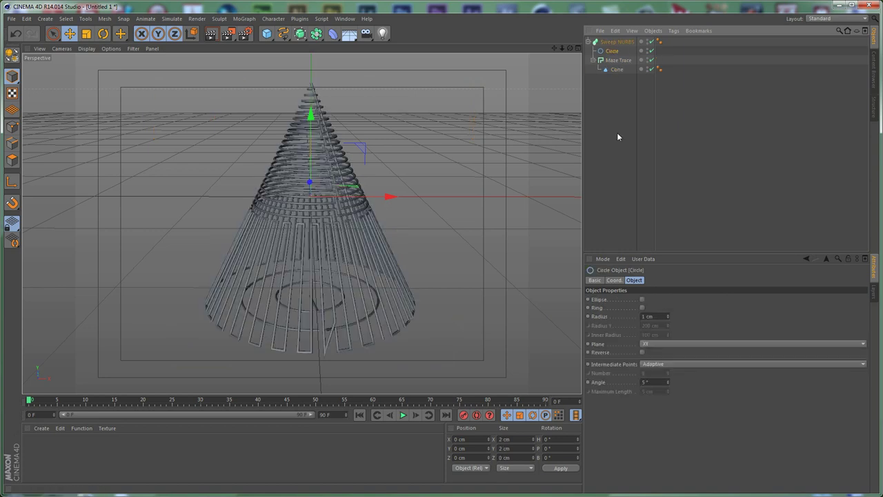
left_click(617, 133)
left_click_drag(464, 146, 411, 251, "alt")
Add a second cone at default size inside the swept maze to form a solid core
left_click_drag(267, 34, 404, 43)
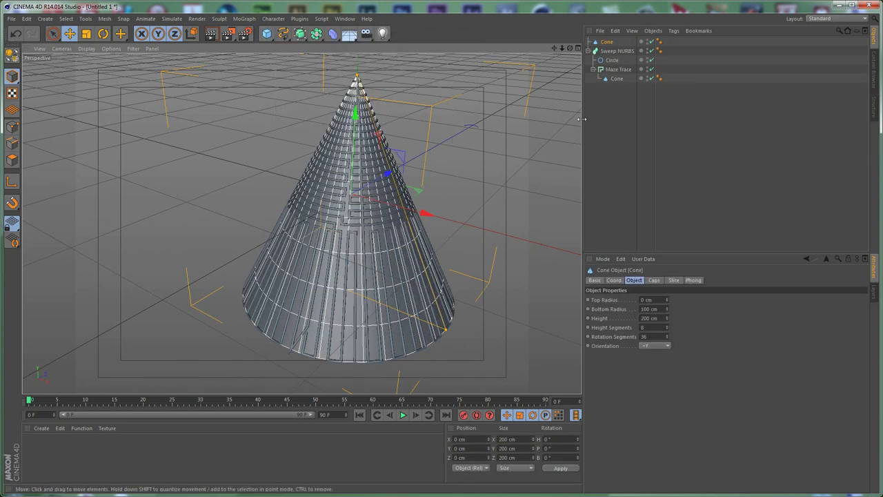
left_click(522, 129)
left_click_drag(522, 128, 354, 208, "alt")
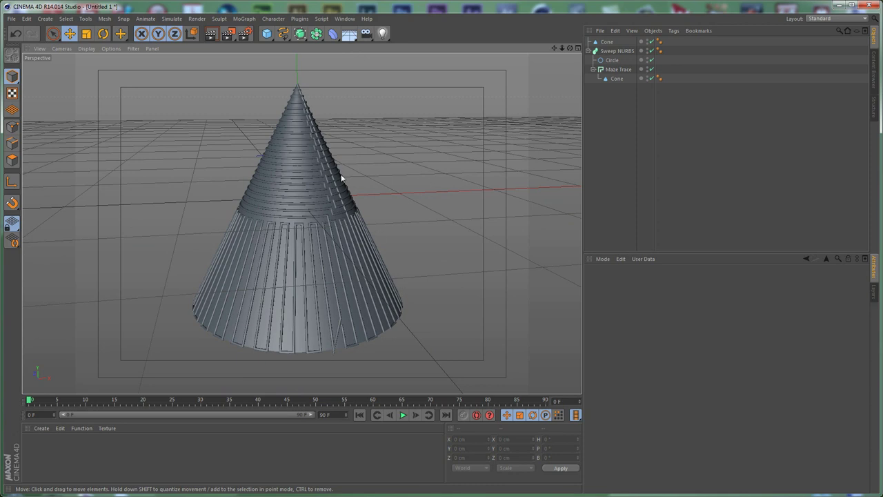
Delete all objects from the scene
left_click(652, 114)
key("ctrl+a")
key("Delete")
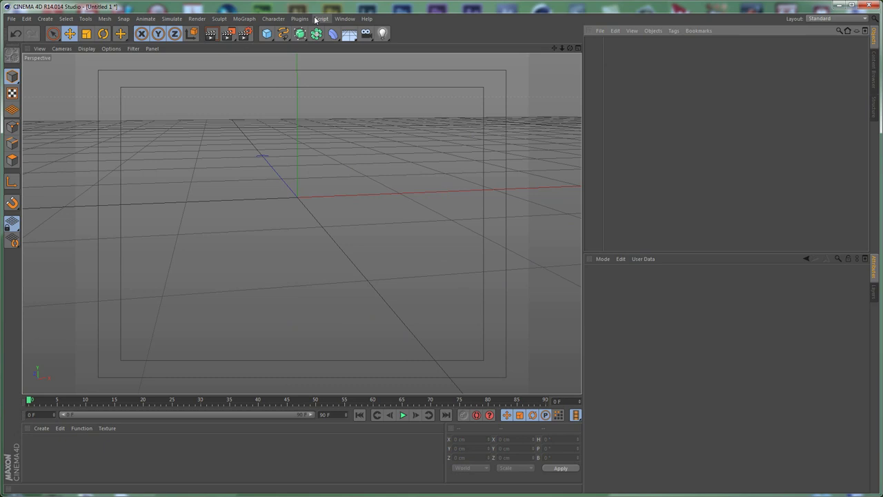
Add a Platonic primitive and nest it under a new Maze Trace object
left_click(266, 33)
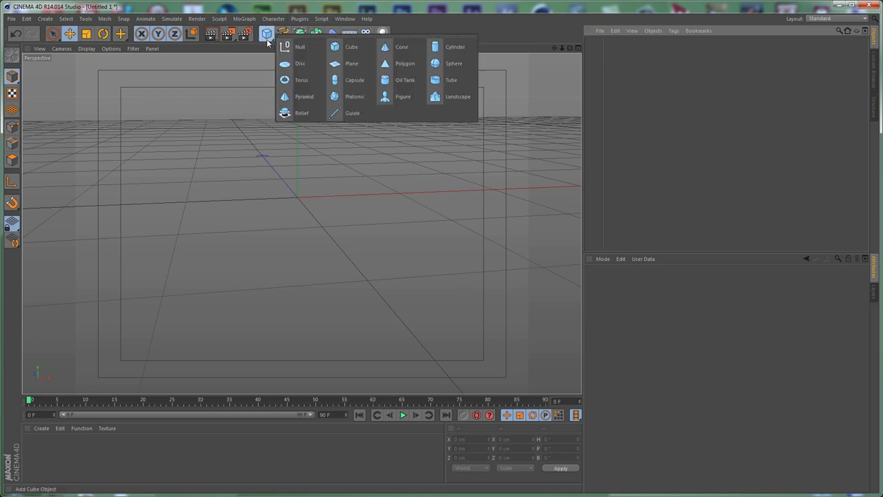
left_click(354, 97)
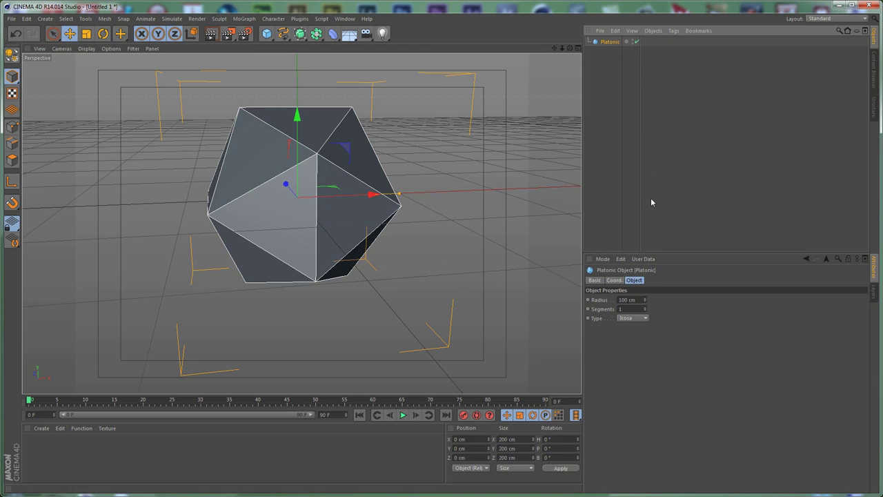
middle_click_drag(381, 131, 394, 156, "alt")
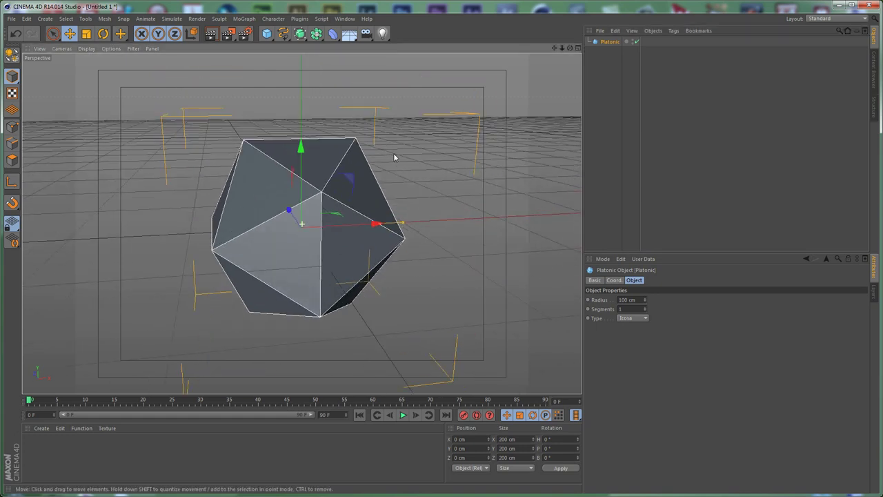
left_click(301, 18)
mouse_move(329, 45)
left_click(404, 47)
left_click_drag(620, 51, 623, 43)
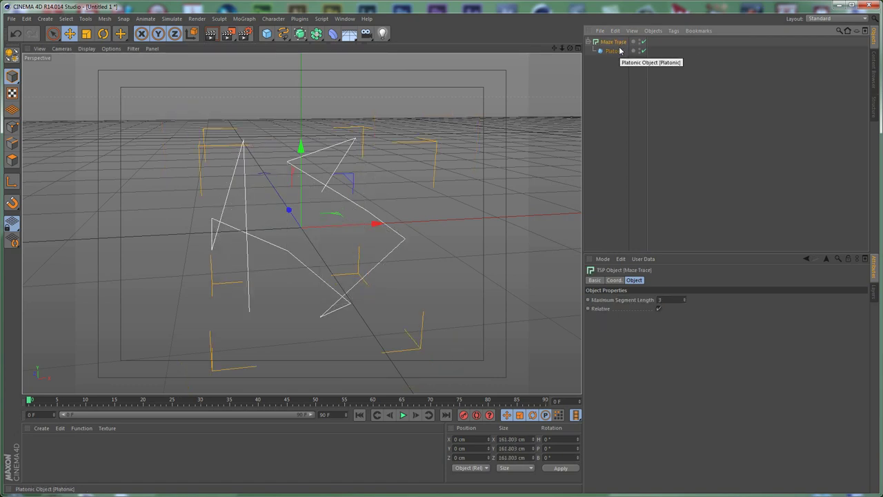
Set the Platonic object's segments to 15 and reselect the Maze Trace
left_click(614, 53)
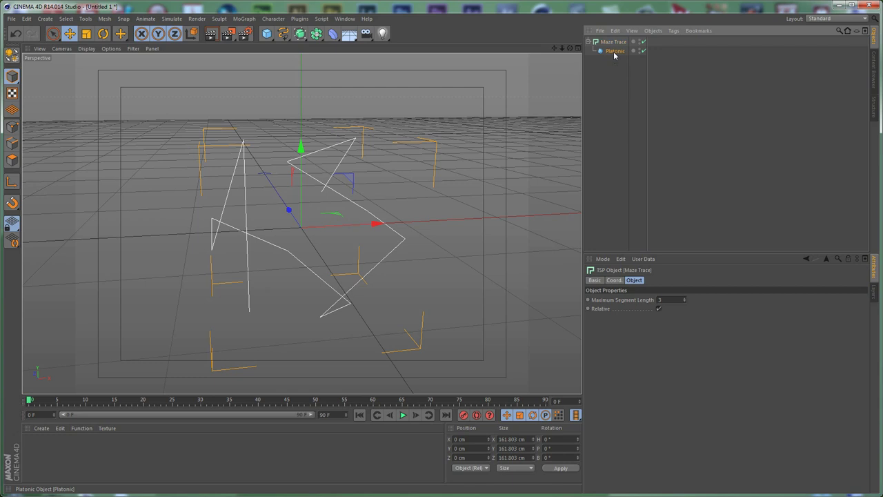
left_click(636, 309)
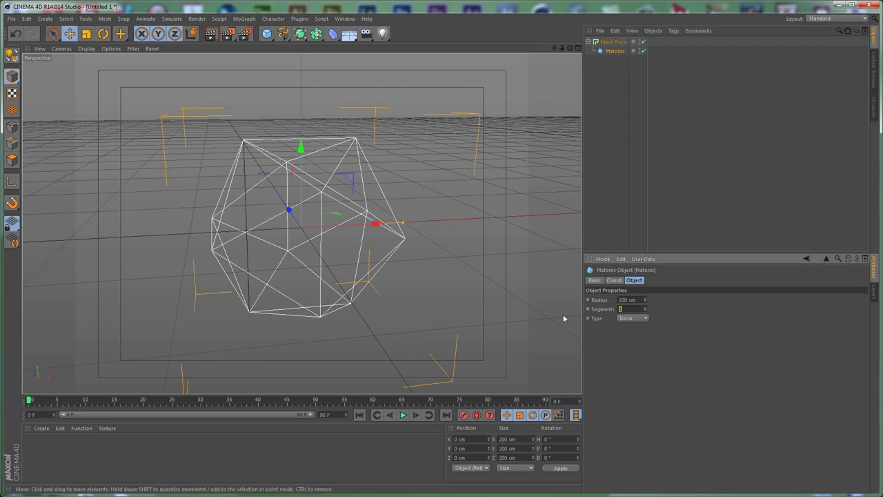
type("5")
key("Return")
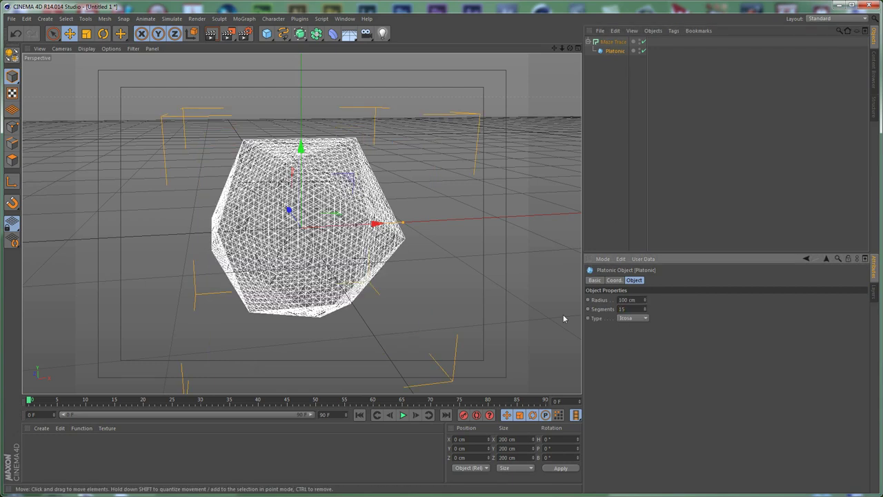
left_click(619, 43)
mouse_move(462, 162)
left_mouse_down("alt")
mouse_move(501, 154)
mouse_move(557, 180)
mouse_move(386, 210)
left_mouse_up("alt")
Add a circle spline with a radius of 1 cm for the Platonic trace
left_click(283, 33)
left_click(354, 80)
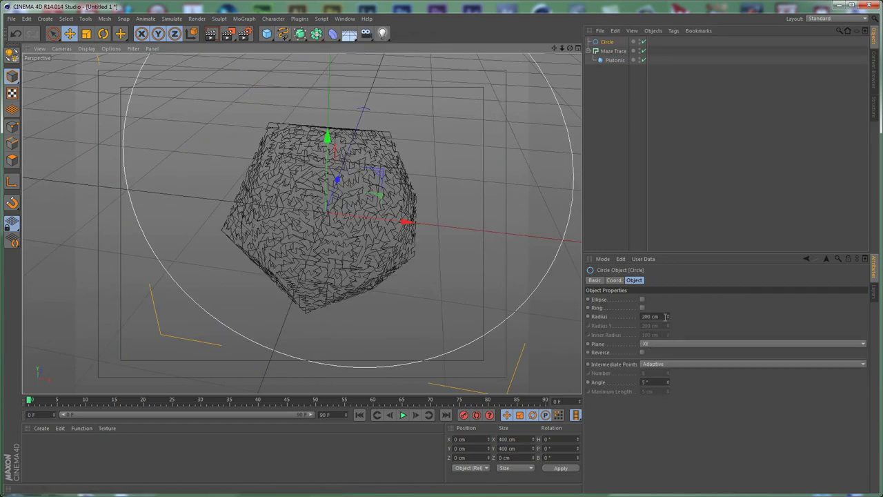
left_click(600, 107)
Add a Sweep NURBS and nest the circle and the Platonic's Maze Trace under it
left_click(300, 35)
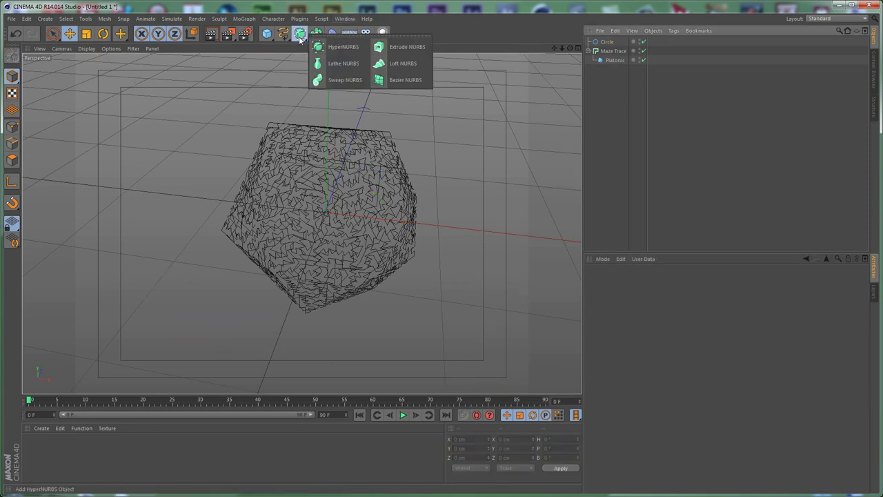
left_click(341, 80)
mouse_move(608, 61)
left_mouse_down()
mouse_move(621, 54)
mouse_move(619, 42)
mouse_move(626, 49)
mouse_move(621, 42)
left_mouse_up()
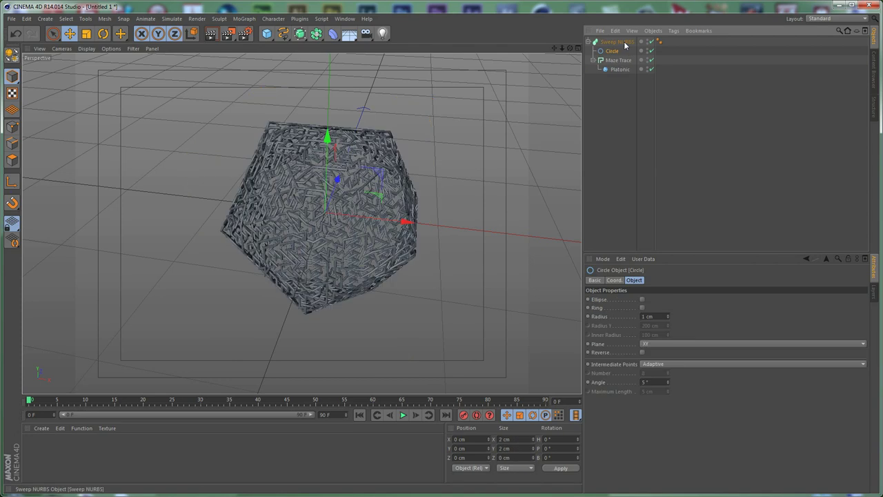
Set the sweep circle's radius to 0.5 cm to thin the swept lines
left_click_drag(663, 316, 542, 318)
type(".5")
key("Return")
left_click(482, 171)
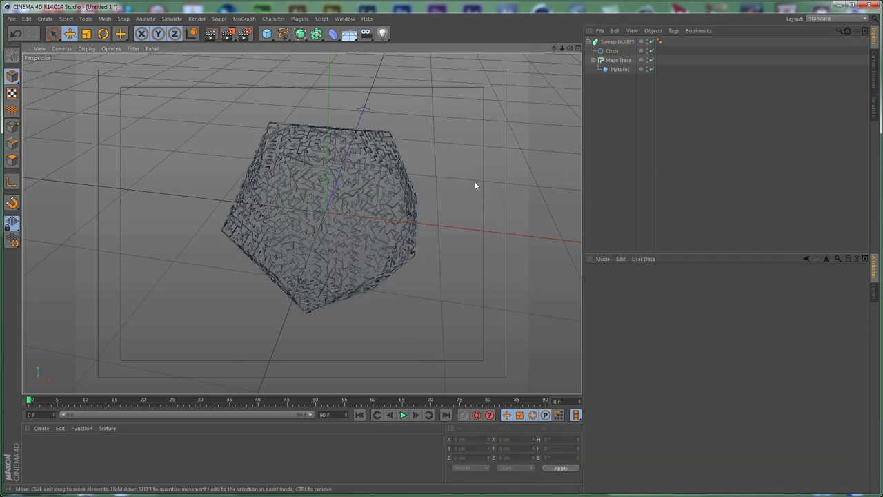
left_click_drag(475, 181, 451, 115, "alt")
scroll(343, 258, "up", 5)
left_click_drag(366, 142, 367, 251, "alt")
Add a second Platonic object at default size inside the swept maze as a solid core
left_click_drag(267, 33, 358, 79)
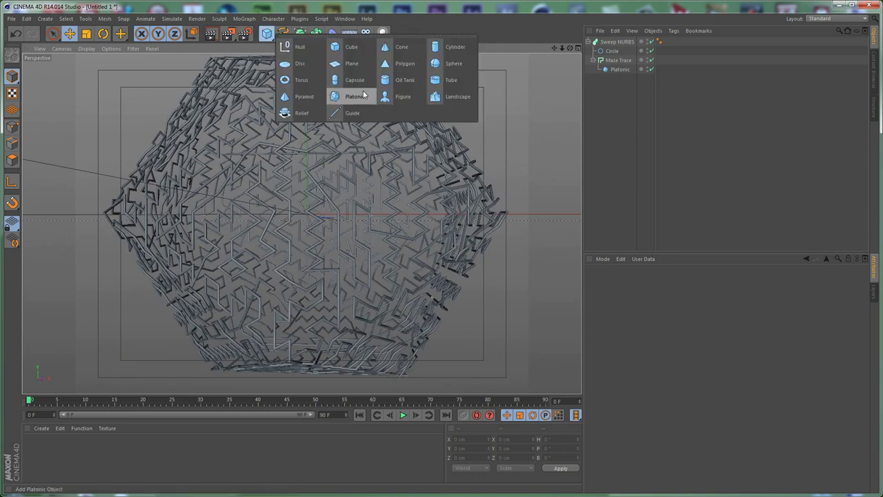
left_click(354, 96)
left_click(514, 80)
scroll(455, 156, "down", 4)
left_click_drag(301, 223, 423, 187, "alt")
Switch the solid Platonic core off and back on to compare the maze with and without it
left_click(610, 42)
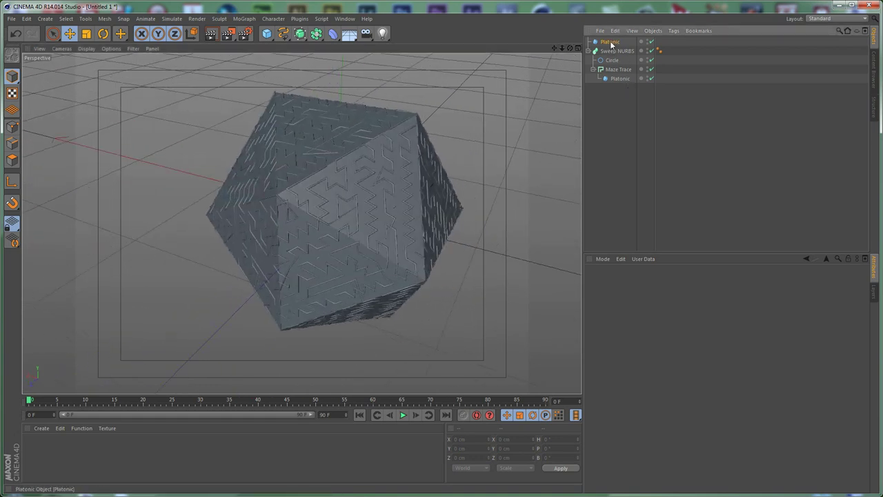
left_click(652, 43)
left_click(652, 42)
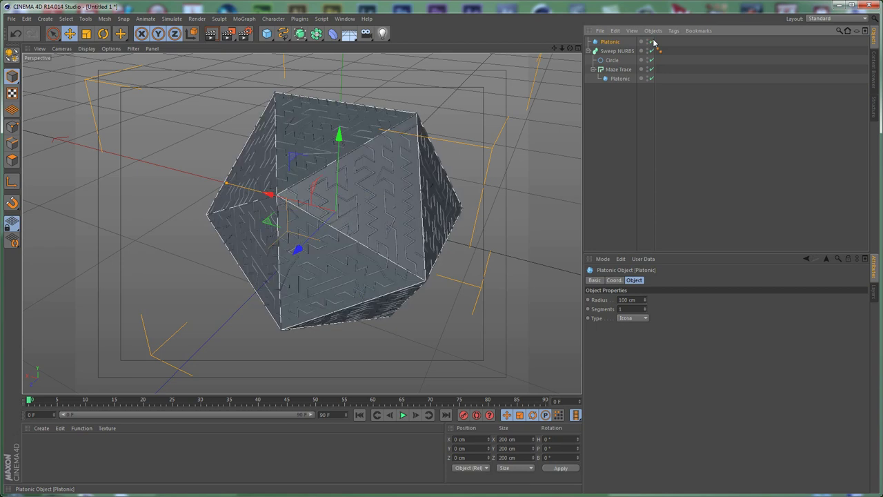
Create a near-black material with colour R 31, G 23, B 23 and apply it to the solid Platonic core
double_click(68, 460)
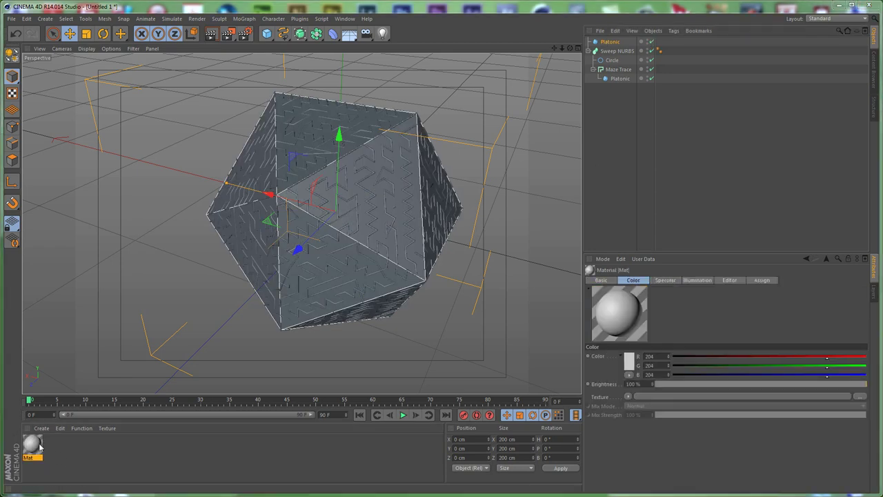
double_click(42, 447)
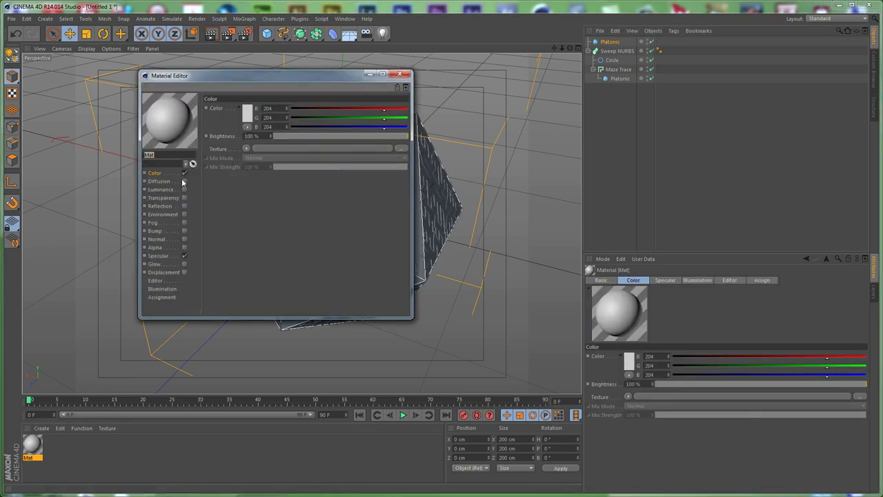
left_click(247, 113)
mouse_move(242, 78)
left_mouse_down()
mouse_move(224, 122)
mouse_move(207, 126)
left_mouse_up()
left_click(233, 157)
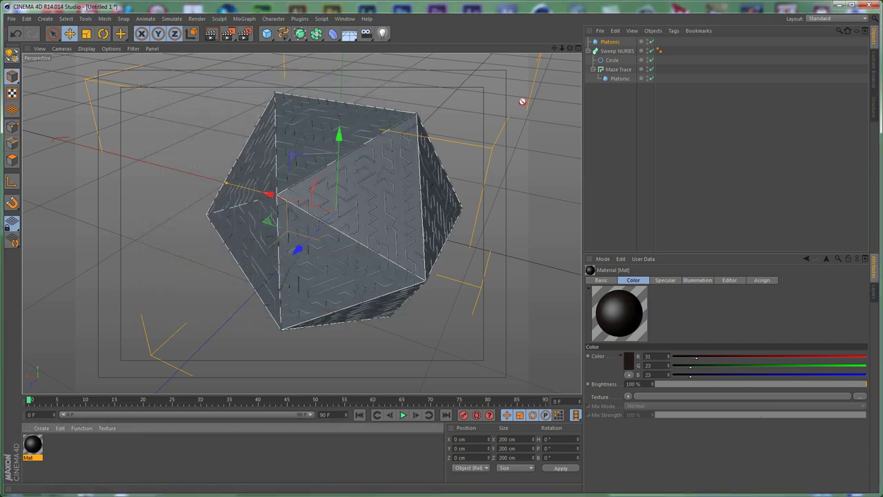
left_click_drag(522, 101, 621, 42)
Create a second material with white Luminance and Glow enabled, and apply it to the Sweep NURBS
left_click(76, 449)
double_click(76, 450)
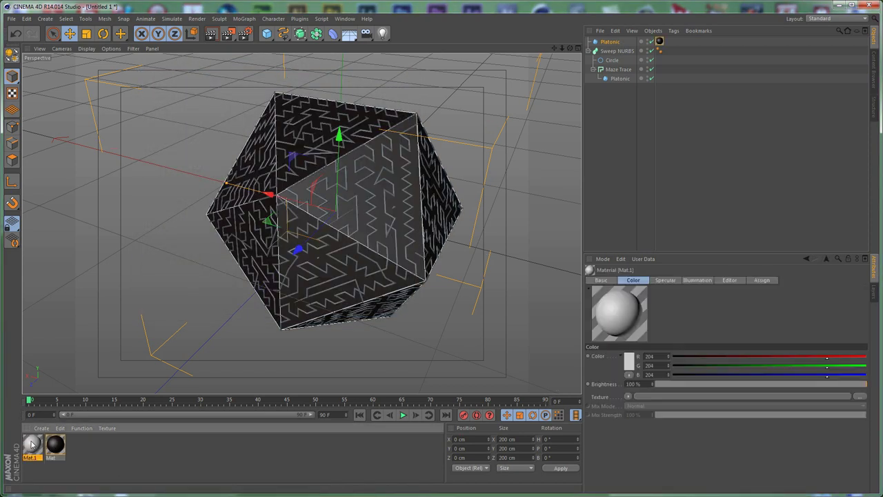
double_click(32, 444)
left_click(181, 175)
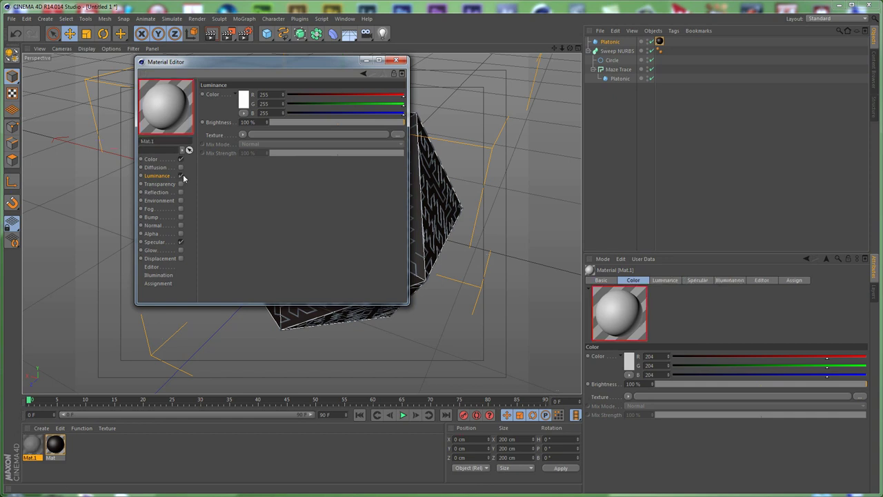
left_click(180, 250)
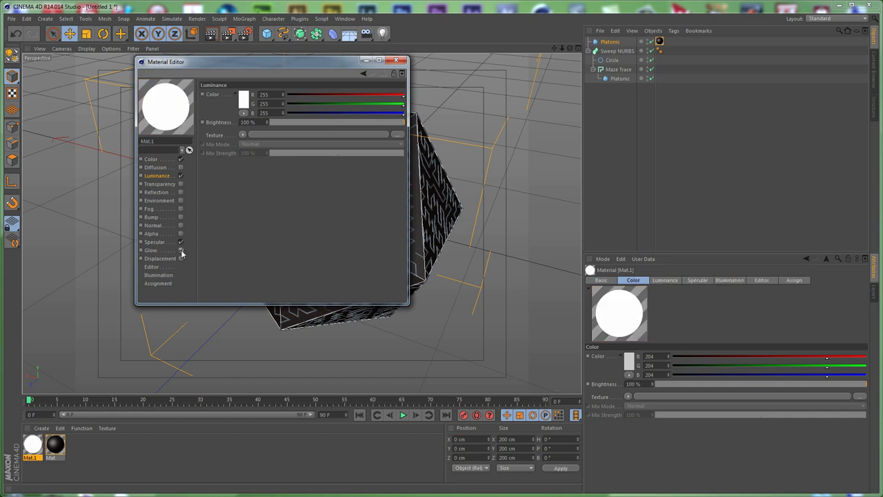
left_click(396, 60)
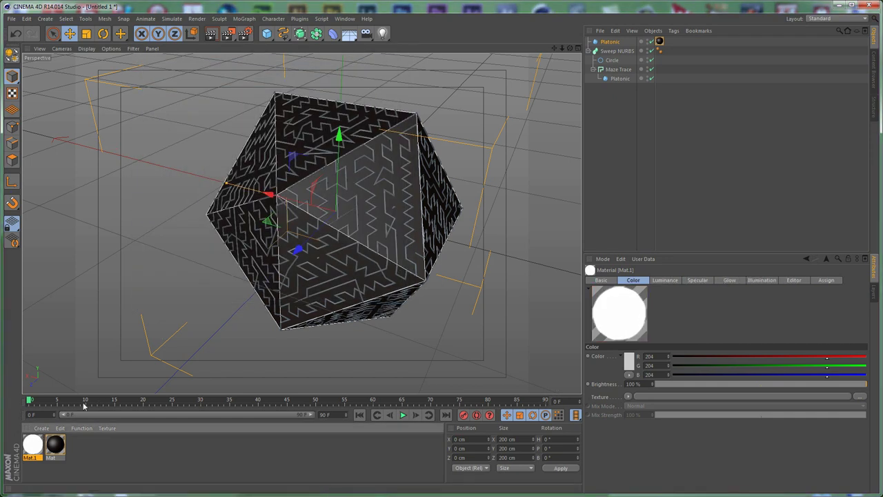
left_click_drag(624, 59, 627, 51)
Render the active view to check the glowing maze, and inspect the textured Platonic from another angle
key("ctrl+r")
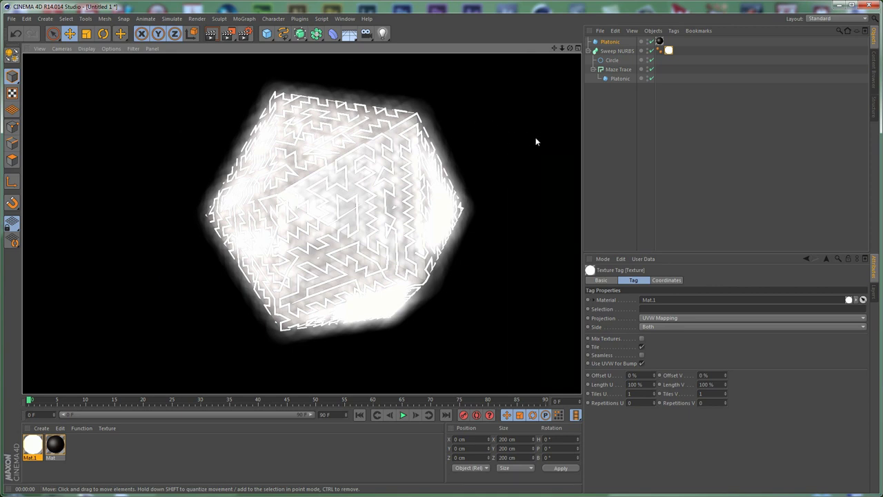
left_click(132, 458)
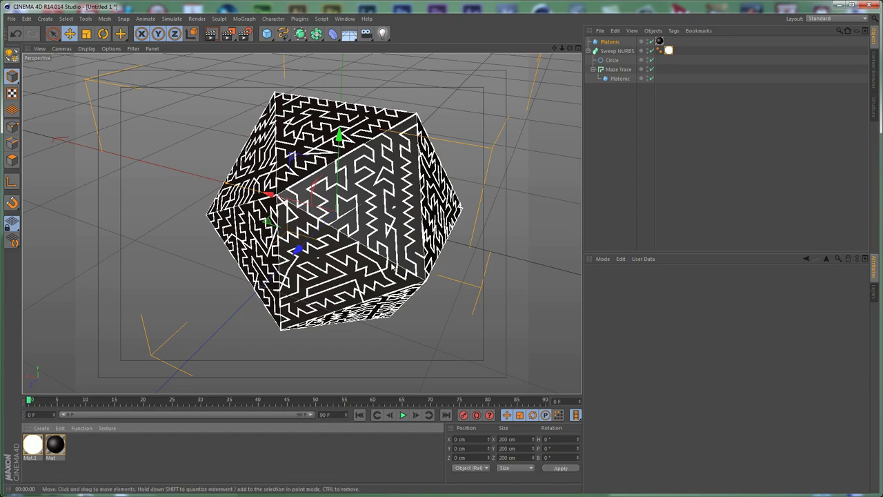
left_click_drag(460, 299, 403, 293, "alt")
left_click_drag(558, 307, 448, 130, "alt")
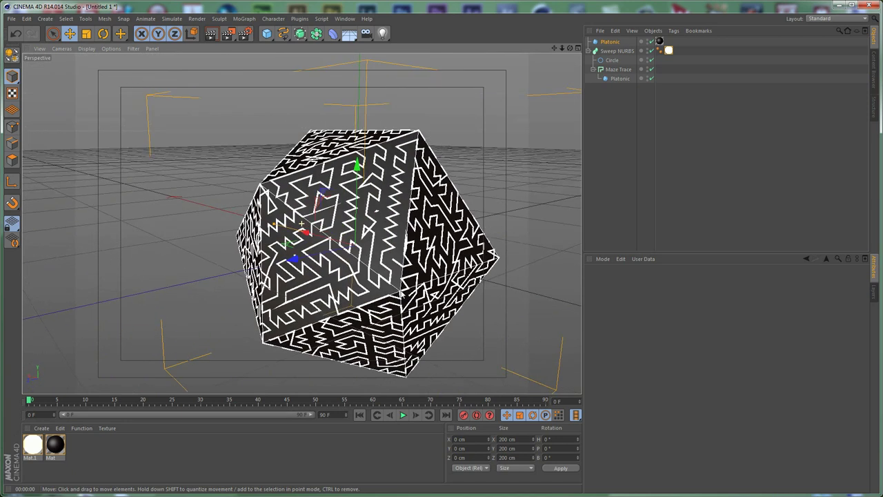
Vary the Sweep NURBS's End Growth to preview the maze lines growing over the Platonic
left_click(641, 134)
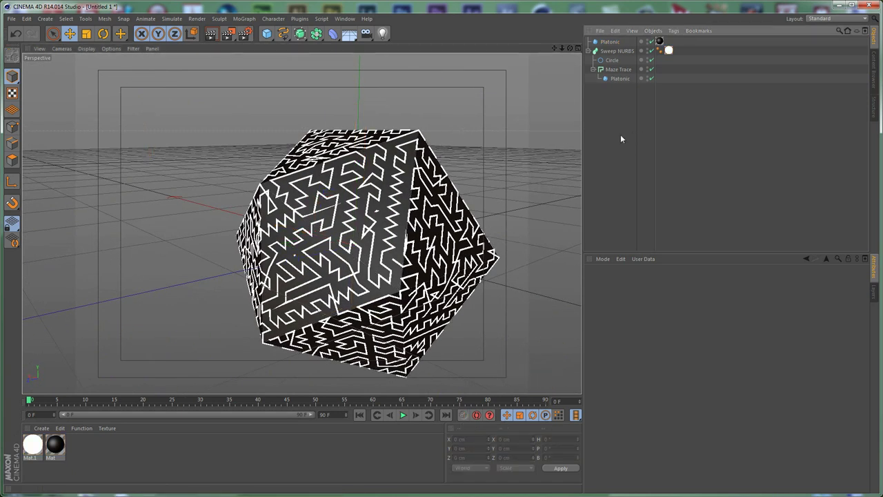
left_click(617, 51)
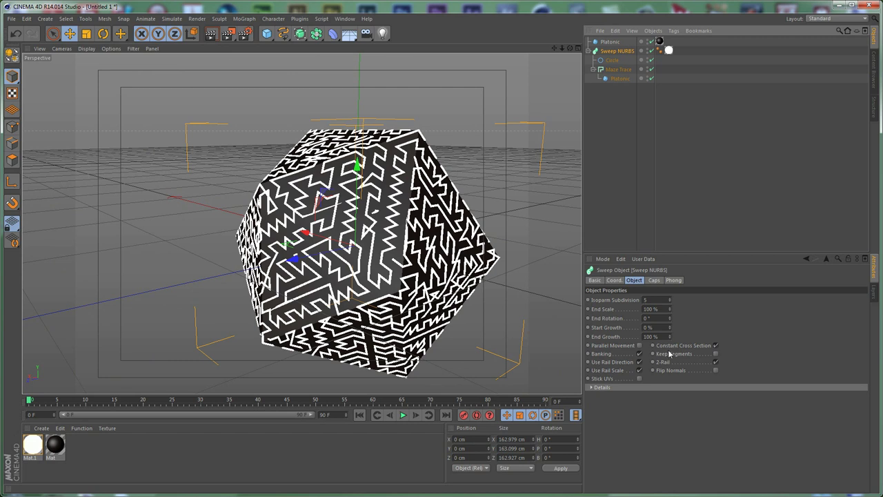
mouse_move(669, 336)
left_mouse_down()
mouse_move(669, 398)
mouse_move(669, 339)
left_mouse_up()
Delete all objects from the scene while keeping both materials
left_click_drag(624, 106, 468, 3)
key("ctrl+a")
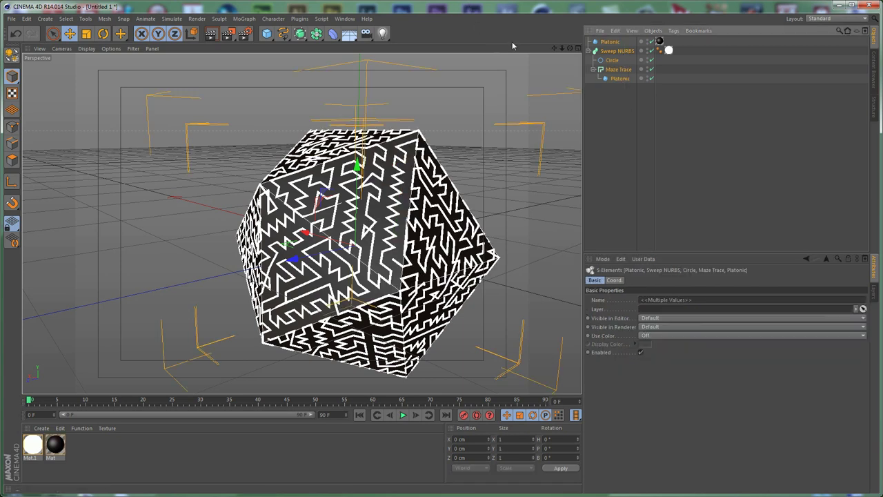
key("Delete")
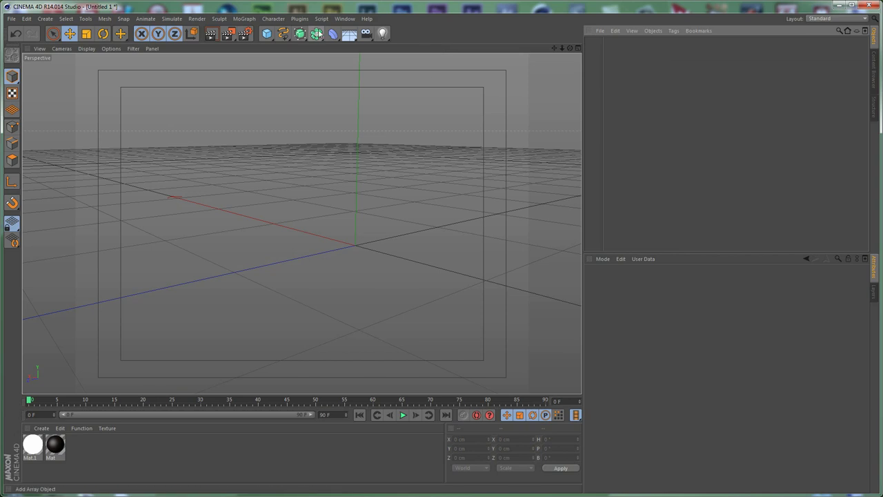
Add a Capsule primitive at its default size
left_click(269, 38)
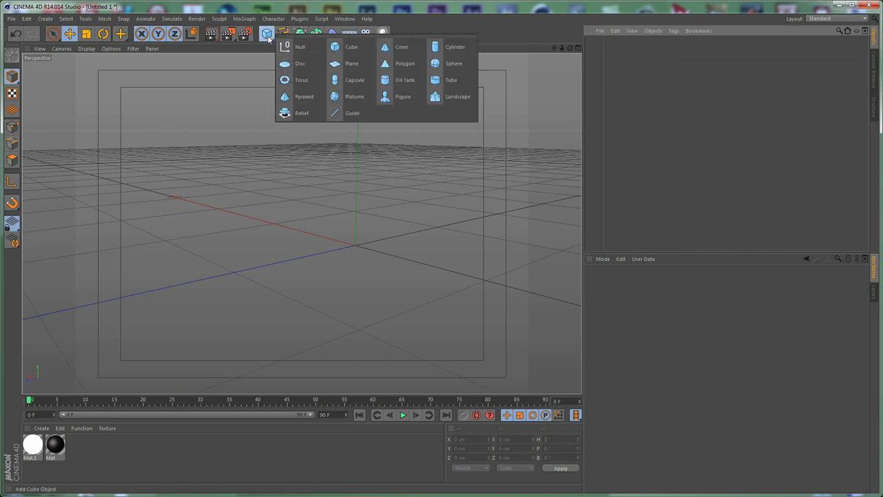
left_click(346, 86)
scroll(401, 181, "down", 3)
left_click_drag(465, 181, 324, 193, "alt")
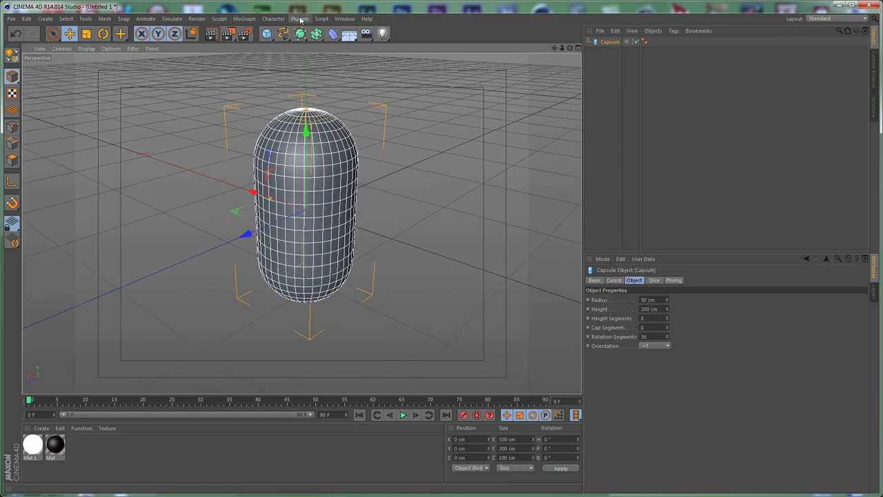
Add a Maze Trace object and a Point Generator object from the ct-maze-trace plugin
left_click(300, 19)
mouse_move(329, 45)
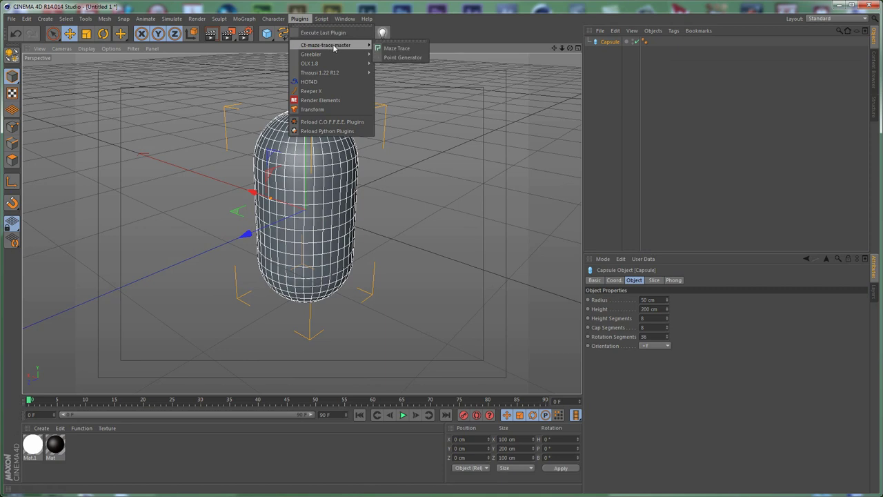
left_click(396, 48)
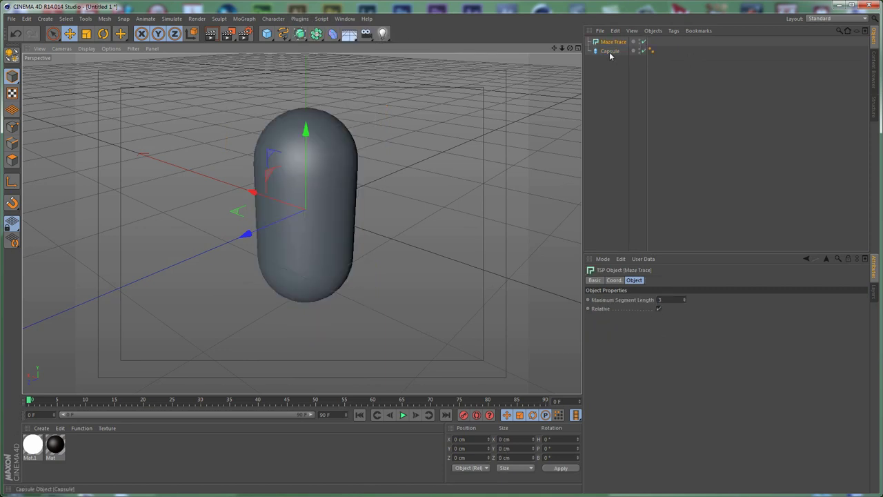
left_click(300, 19)
mouse_move(326, 44)
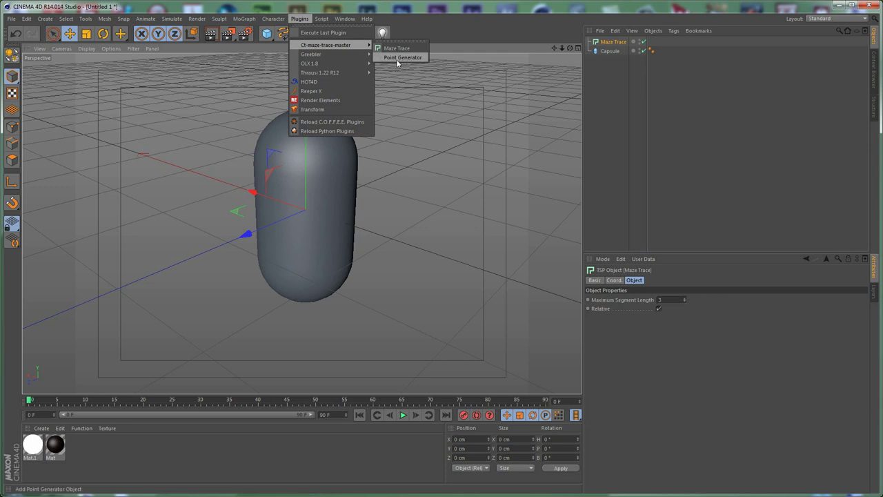
left_click(392, 59)
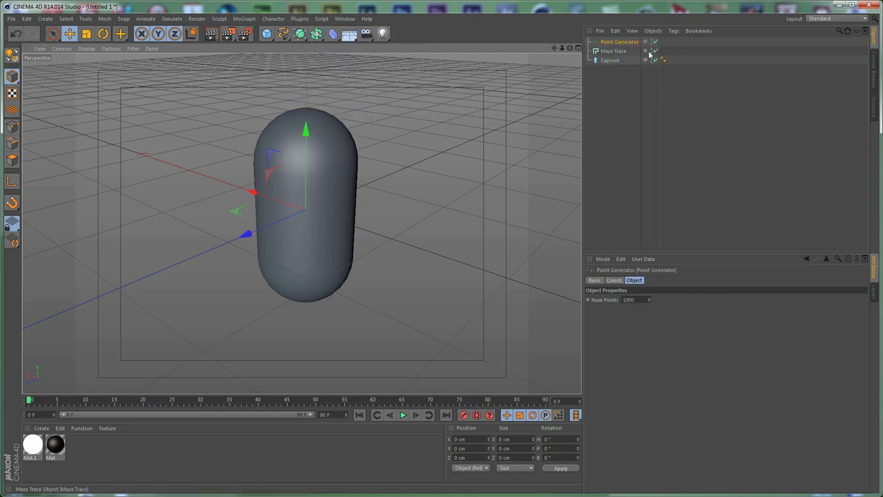
Nest the Point Generator under the Maze Trace and the Capsule under the Point Generator
left_click(612, 52)
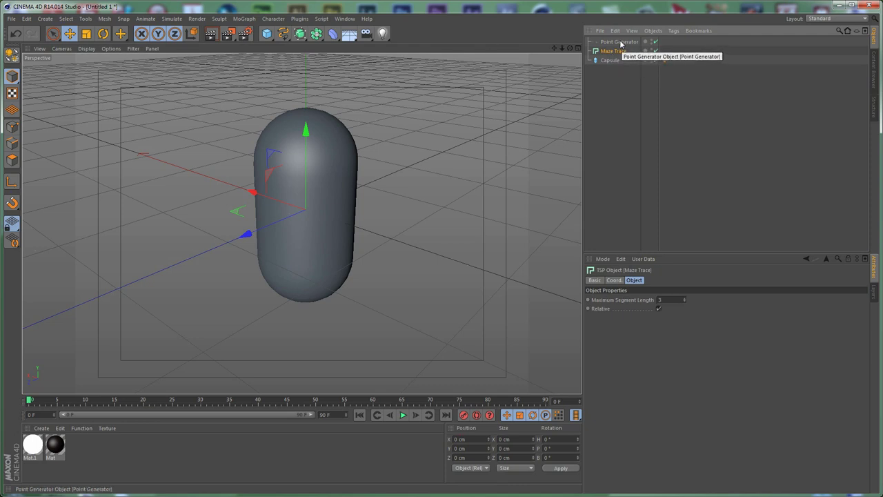
left_click(621, 42)
left_click_drag(620, 44, 613, 53)
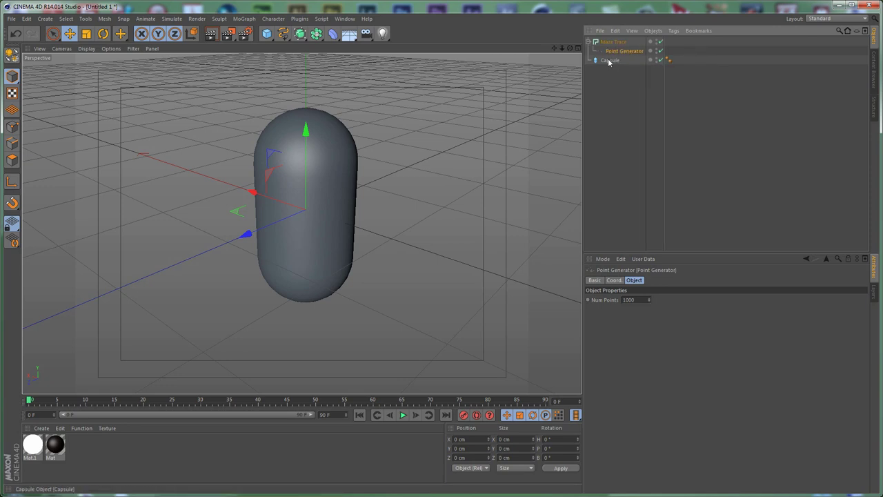
left_click_drag(607, 62, 636, 53)
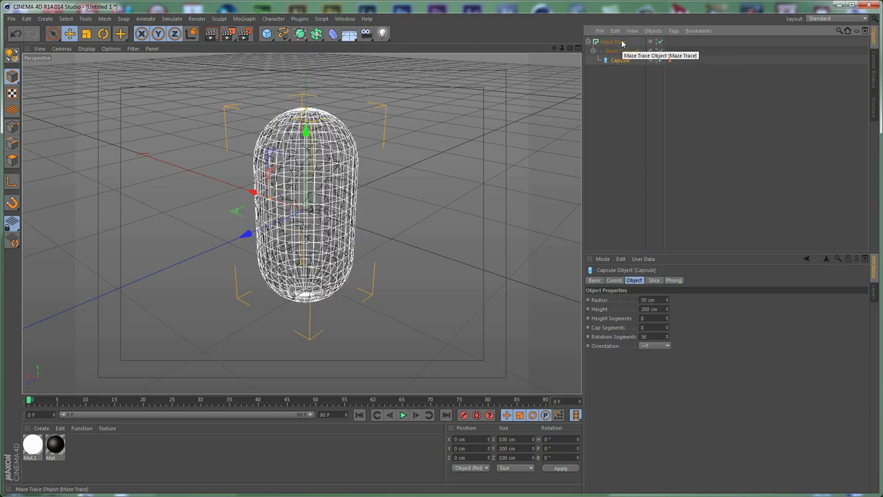
Examine the Maze Trace's spline pattern over the capsule from several angles and close up
left_click(623, 43)
mouse_move(376, 225)
left_mouse_down("alt")
mouse_move(408, 147)
mouse_move(396, 187)
mouse_move(476, 192)
left_mouse_up("alt")
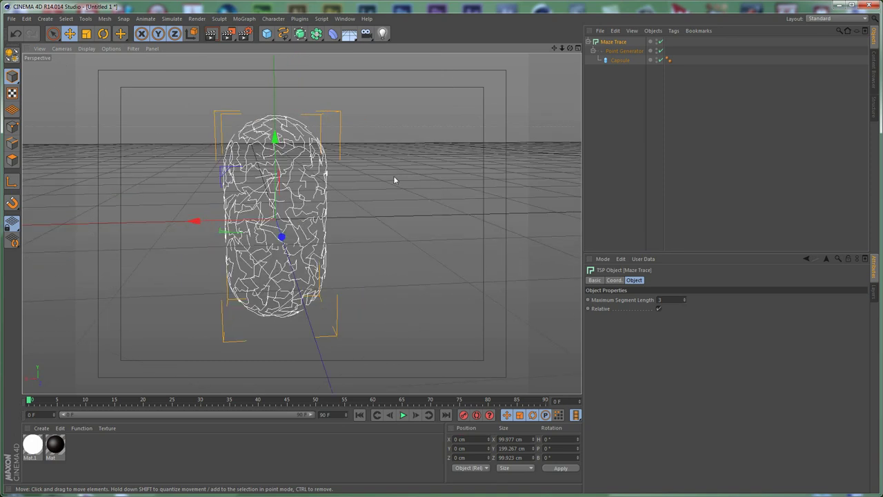
left_click_drag(370, 173, 398, 172, "alt")
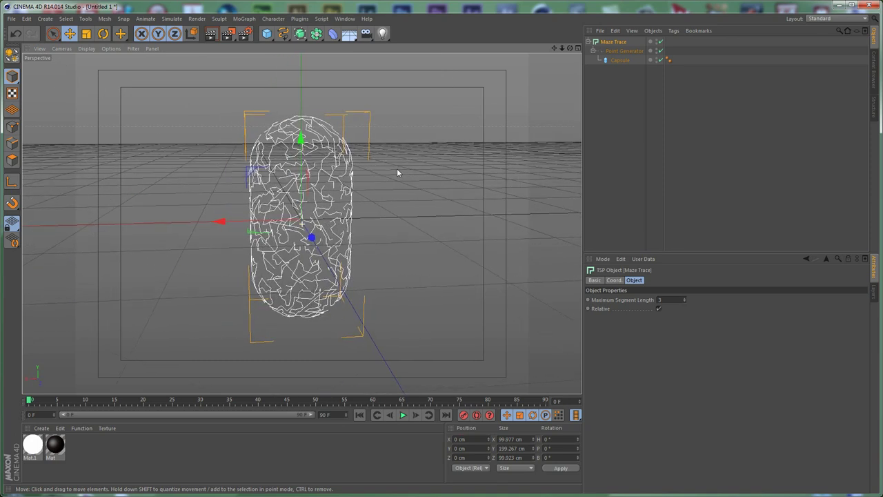
left_click(625, 52)
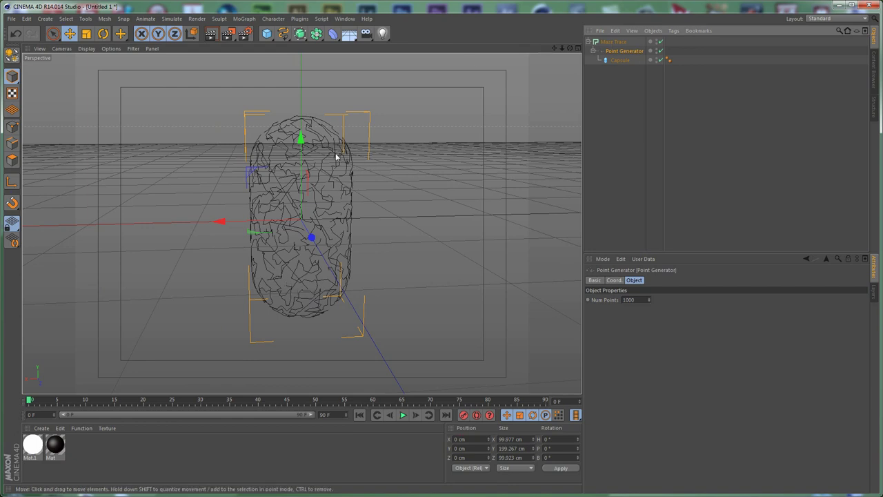
left_click(612, 42)
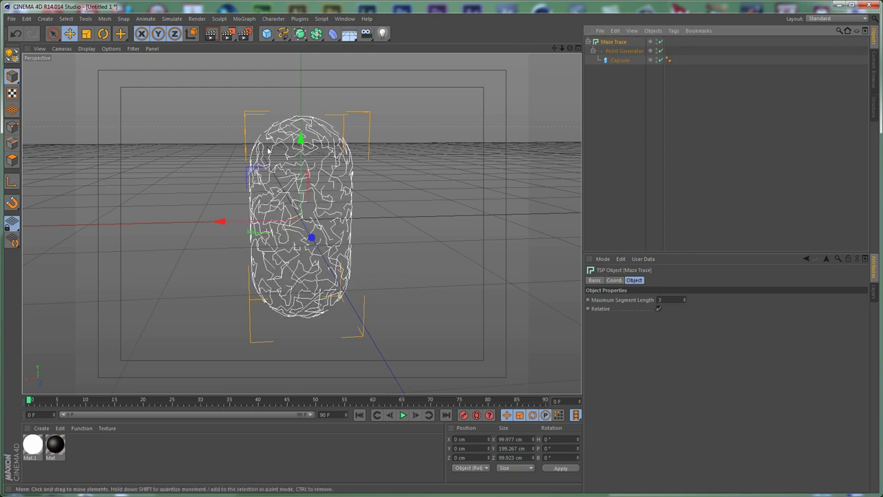
left_click_drag(387, 222, 235, 191, "alt")
scroll(306, 188, "up", 3)
scroll(361, 189, "up", 3)
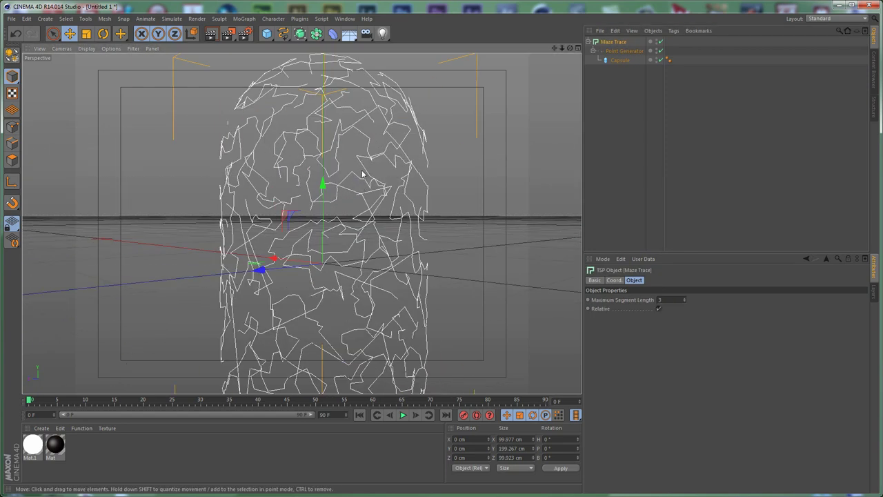
left_click_drag(365, 174, 380, 200, "alt")
scroll(385, 203, "down", 3)
Try varying the Point Generator's Num Points, and set it back to 1000
left_click(626, 52)
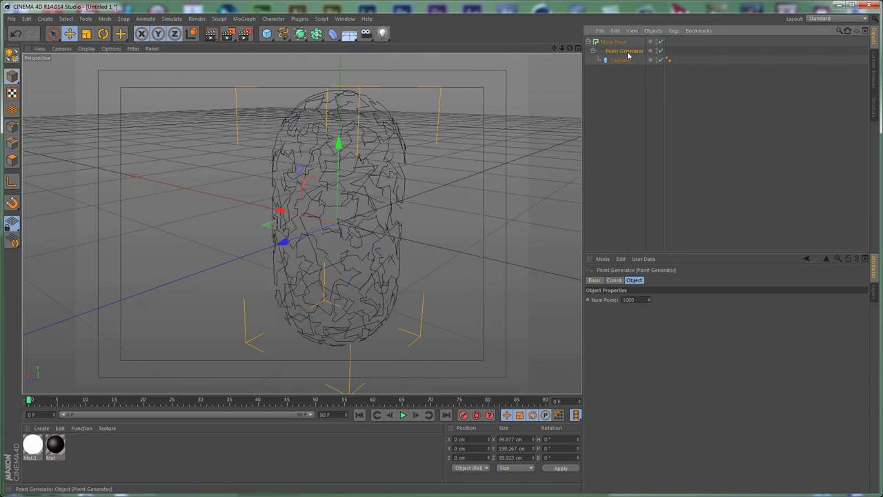
left_click_drag(648, 301, 648, 351)
left_click_drag(593, 301, 649, 305)
double_click(644, 302)
type("1000")
key("Return")
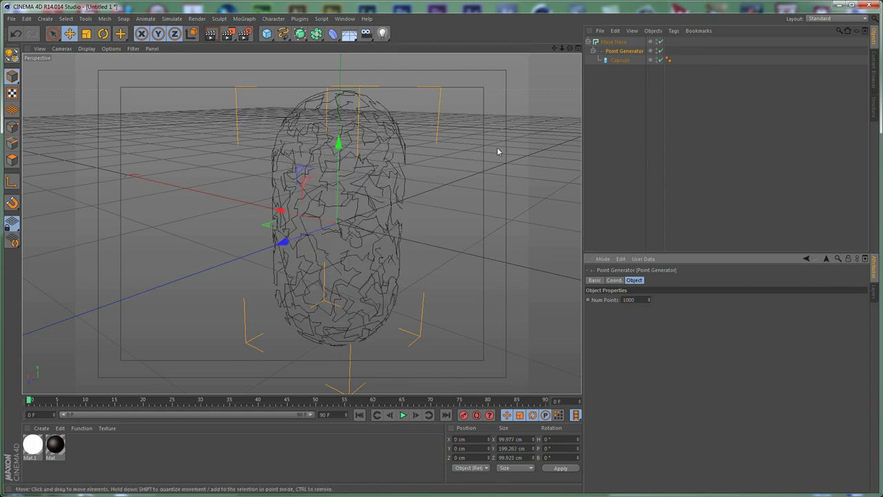
Add a circle spline with a radius of 1 cm as the sweep profile
left_click(282, 33)
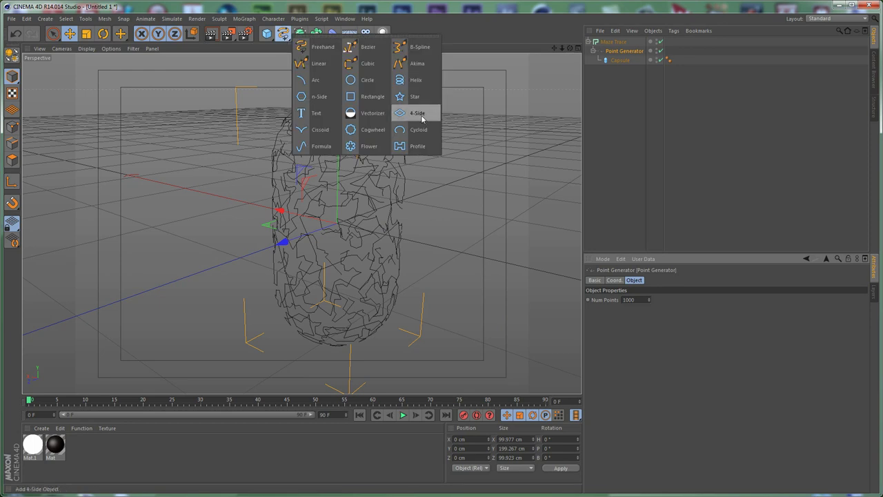
left_click(367, 80)
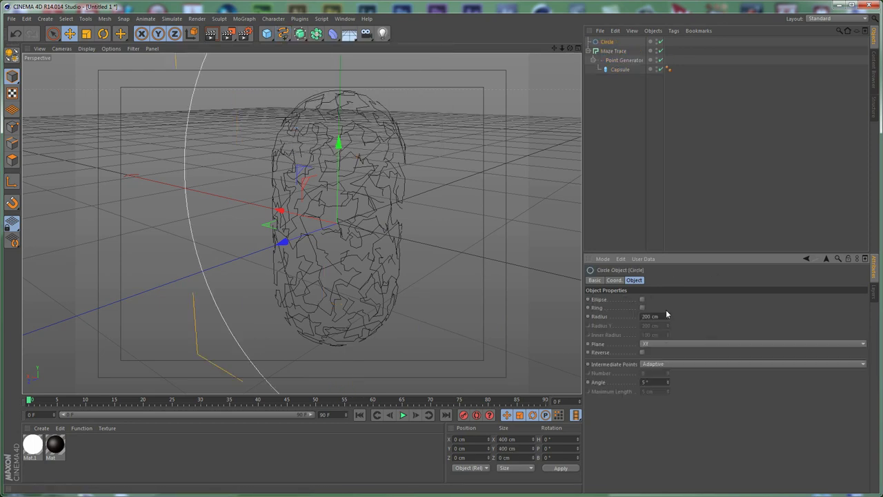
type("1")
key("Return")
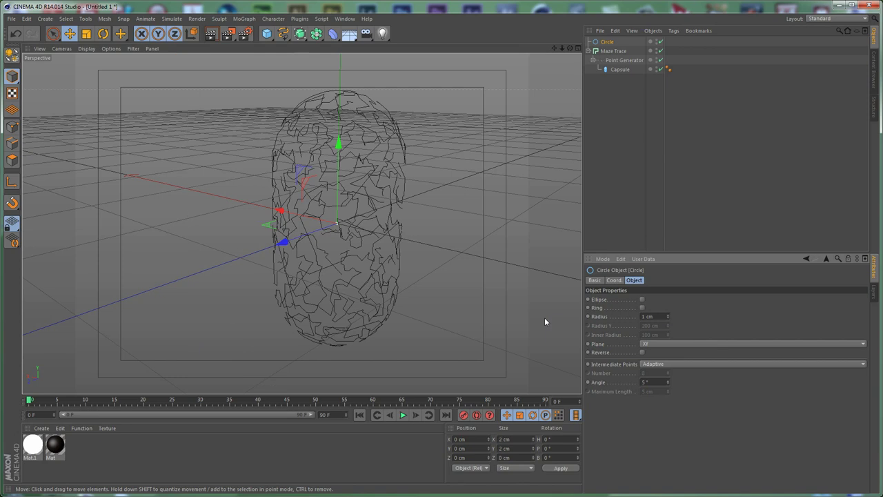
Add a Sweep NURBS and nest the Maze Trace and the Circle under it, with the Circle above the Maze Trace
left_click(299, 33)
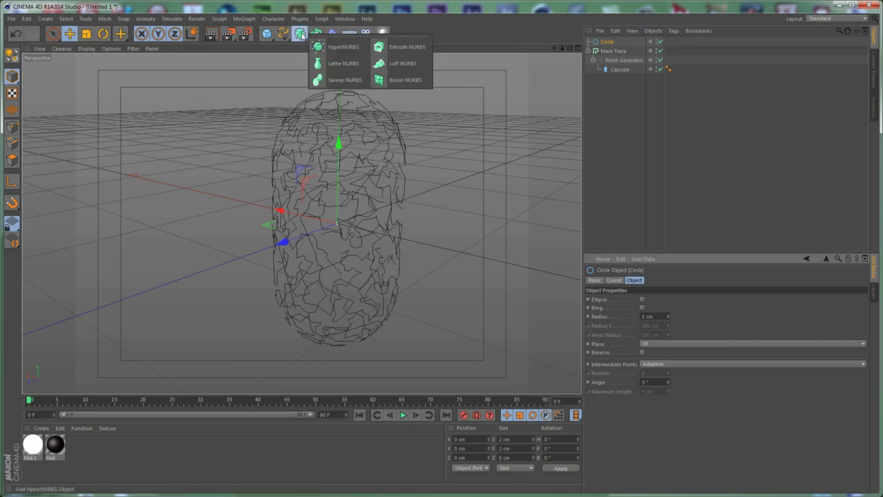
left_click(345, 80)
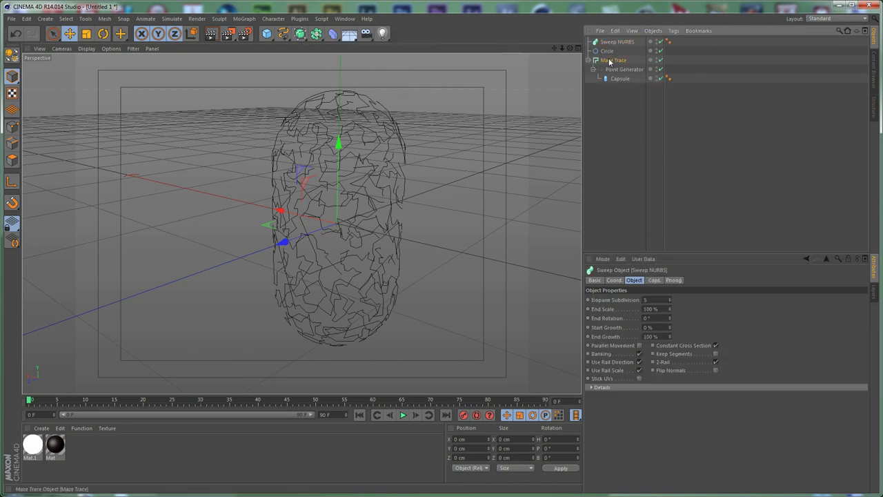
left_click_drag(614, 60, 618, 42)
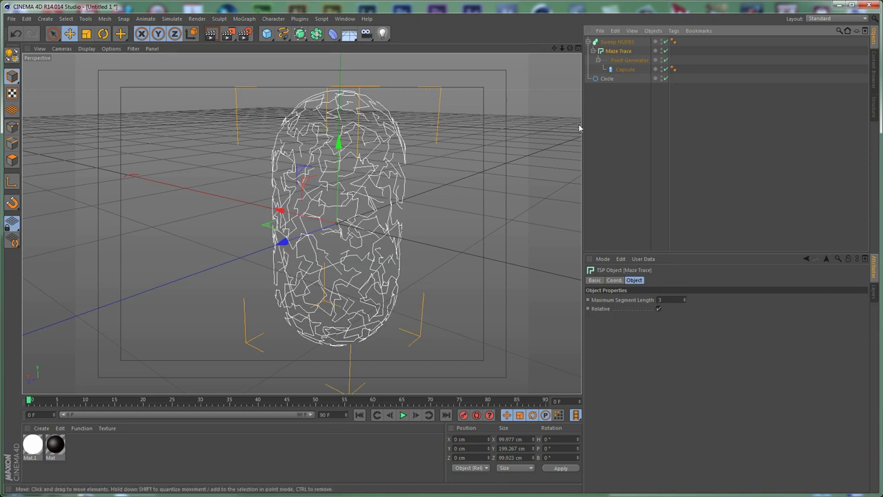
left_click_drag(607, 81, 623, 44)
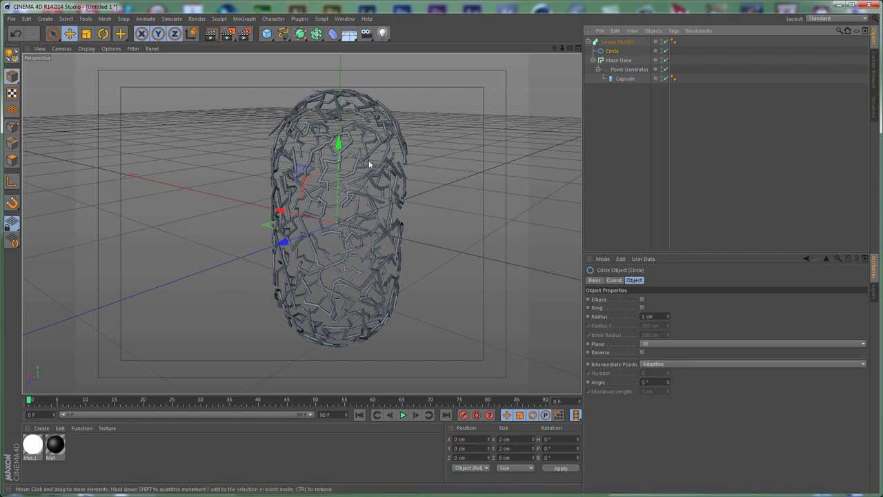
Add a second Capsule at the top level of the scene as a solid core inside the swept maze lines
left_click(267, 33)
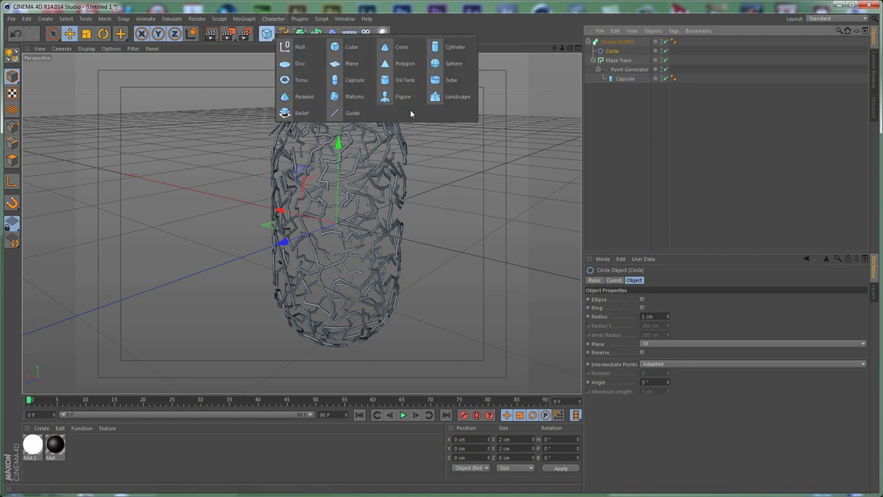
left_click(360, 80)
left_click(455, 116)
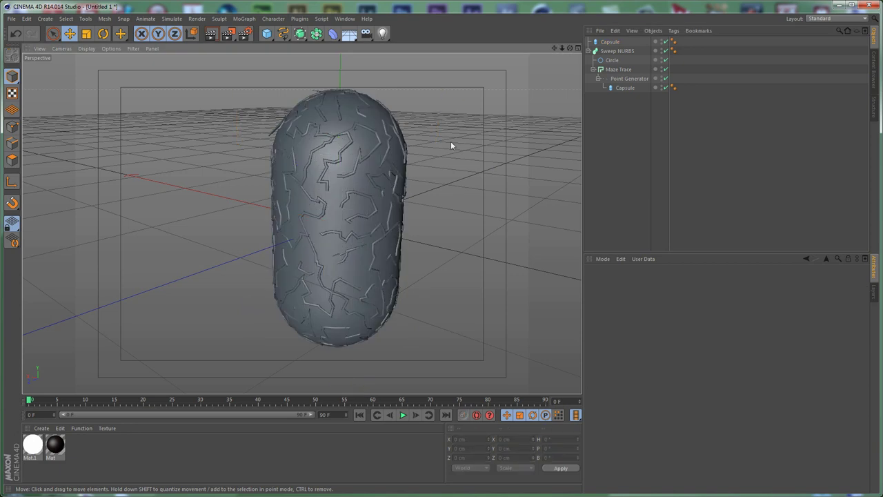
Examine the swept maze lines on the solid capsule's surface from several angles and close up
scroll(449, 145, "up", 3)
scroll(333, 224, "down", 2)
left_click_drag(287, 296, 439, 230, "alt")
left_click_drag(392, 251, 420, 231, "alt")
scroll(413, 205, "down", 3)
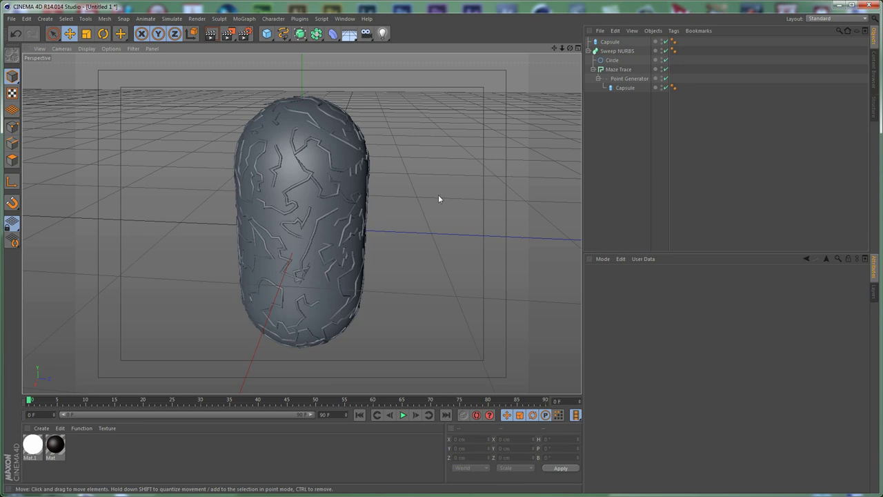
left_click(620, 70)
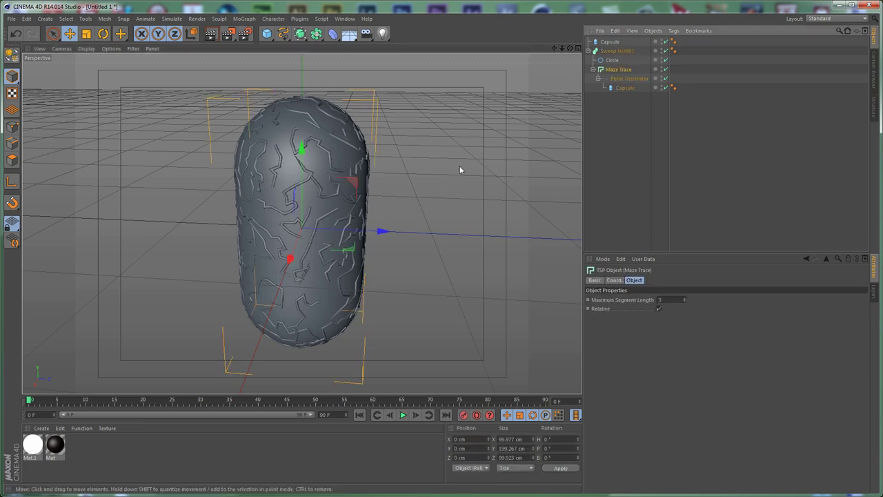
left_click(416, 168)
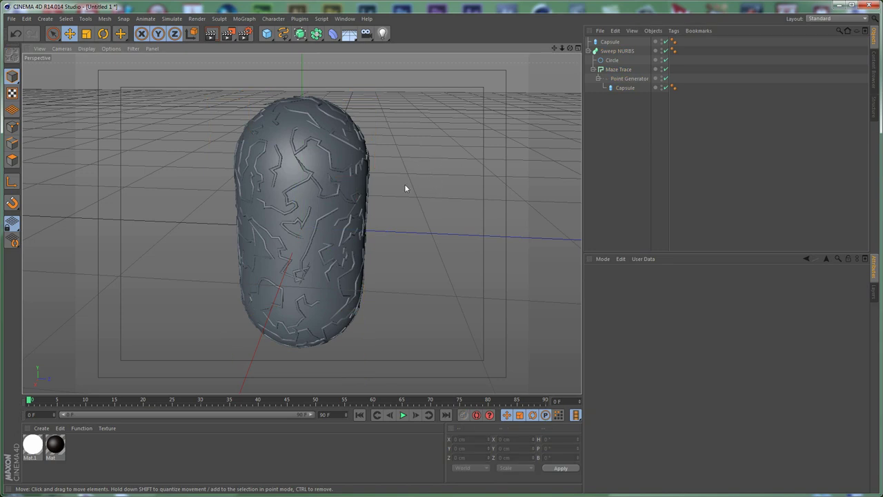
left_click_drag(407, 188, 481, 196, "alt")
left_click_drag(363, 199, 376, 255, "alt")
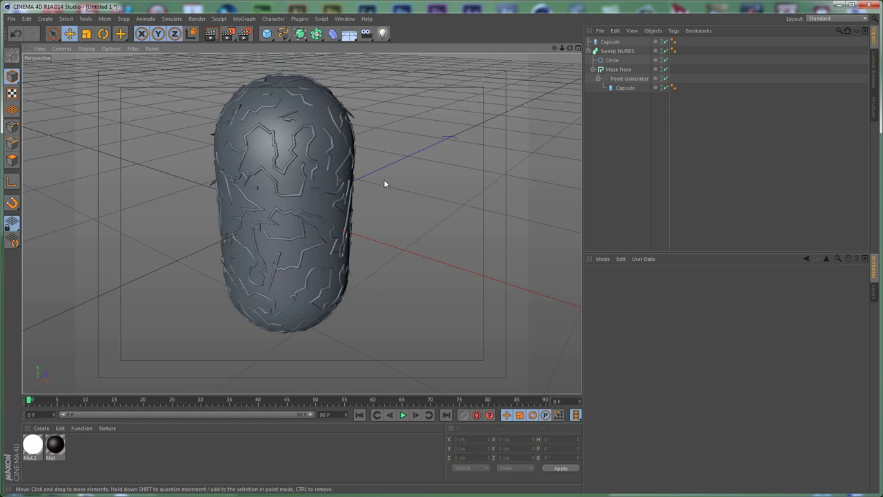
left_click_drag(287, 204, 313, 220, "alt")
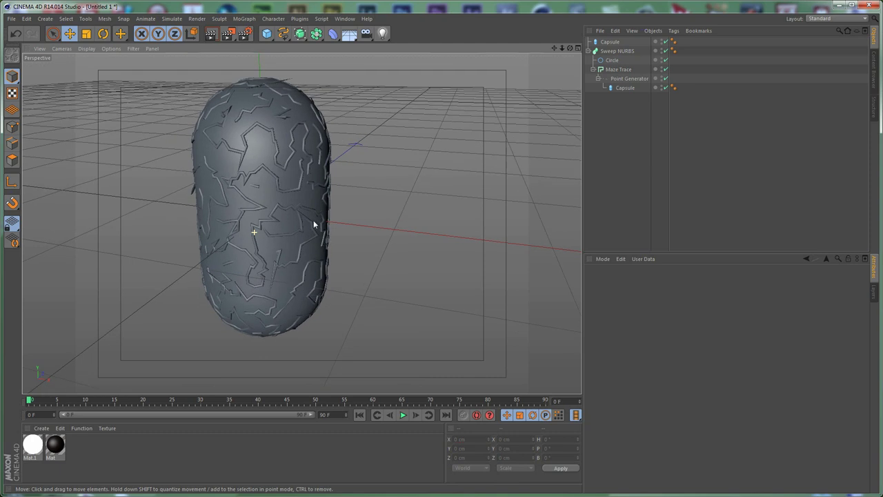